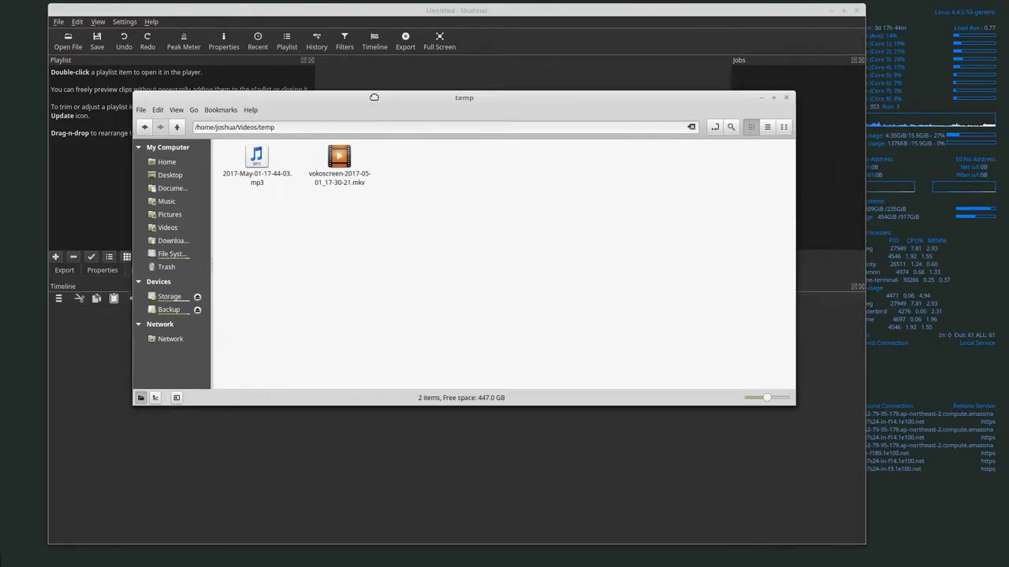
Select the mp3 audio and mkv screen recordings in Nemo's temp folder.
drag(380, 209, 201, 142)
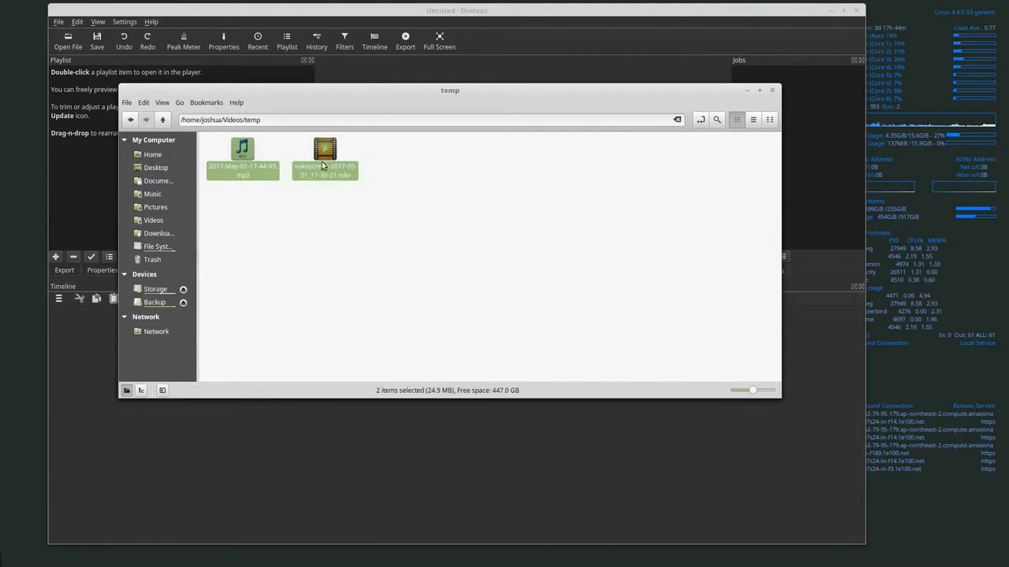
click(326, 233)
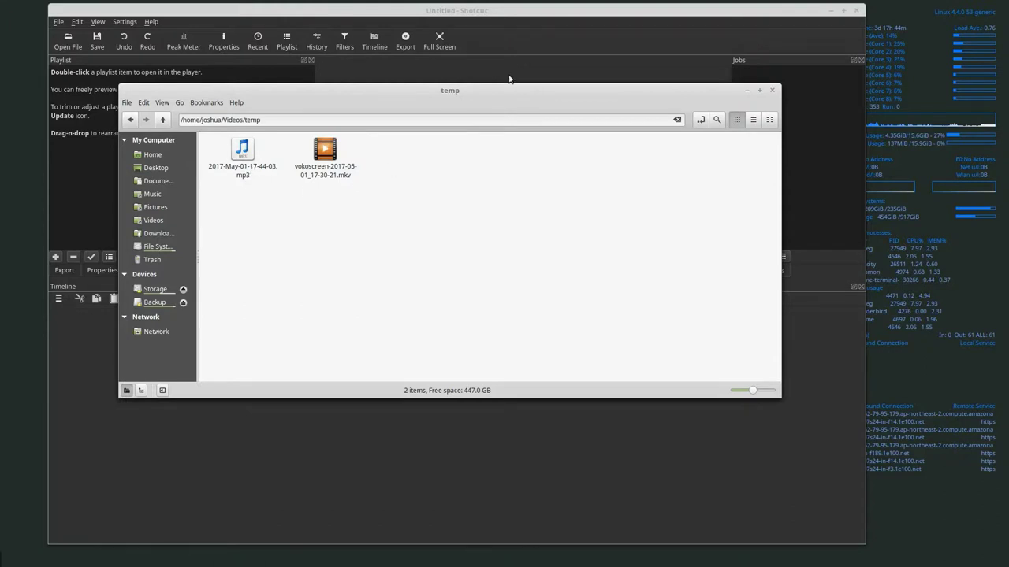
click(246, 165)
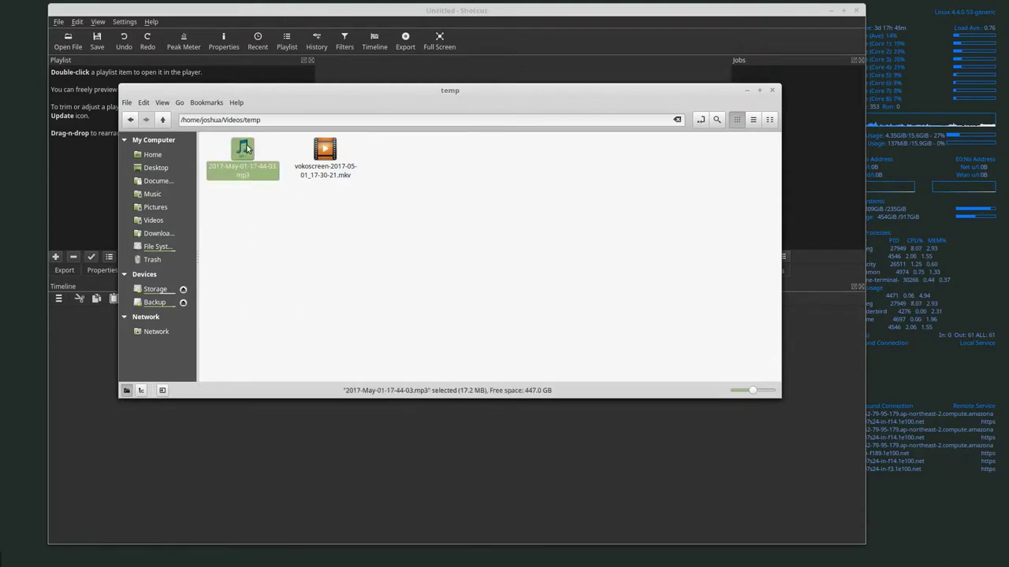
click(323, 172)
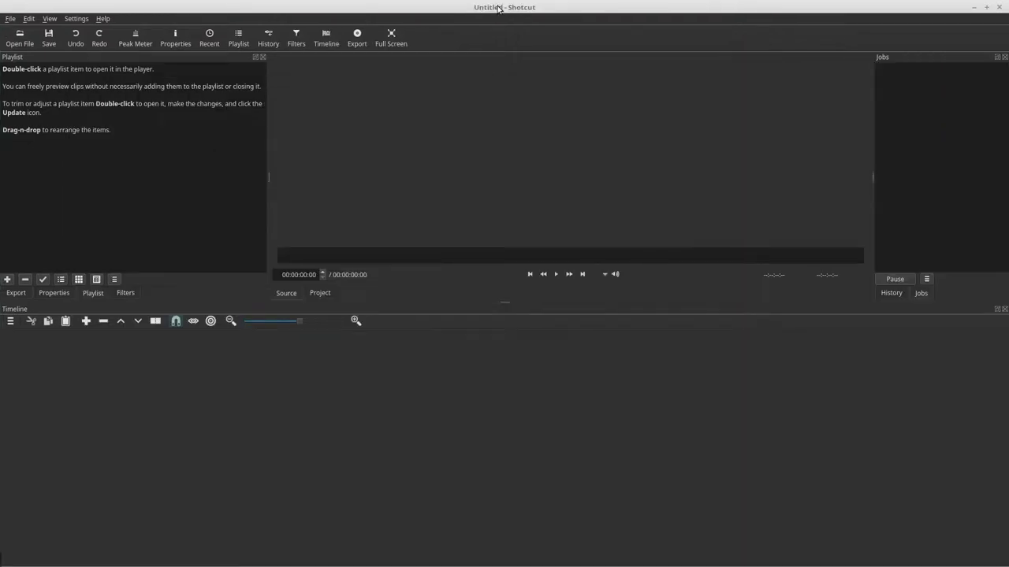
Add the vokoscreen .mkv and the .mp3 recordings to the Shotcut playlist.
click(240, 43)
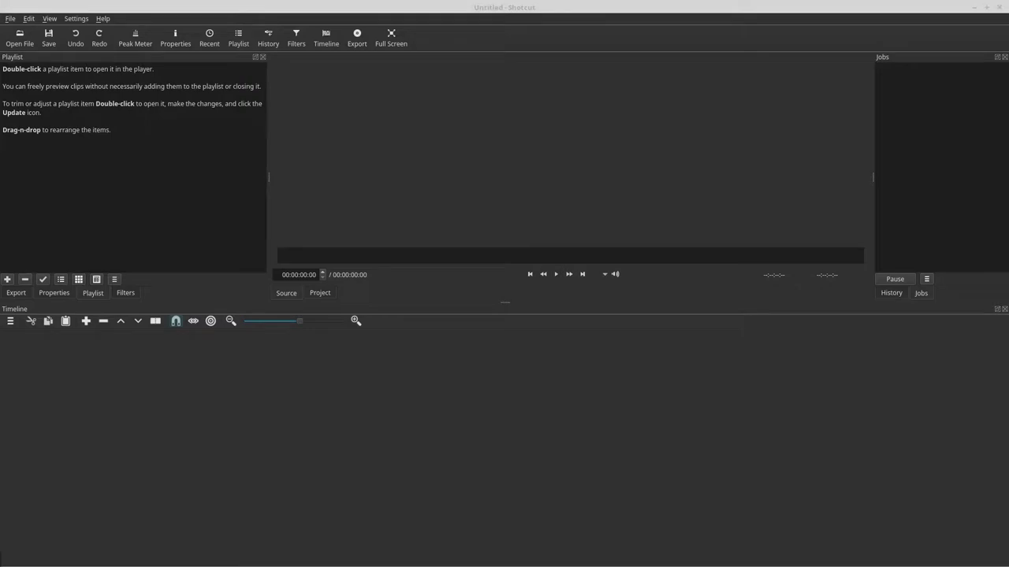
drag(765, 259, 142, 98)
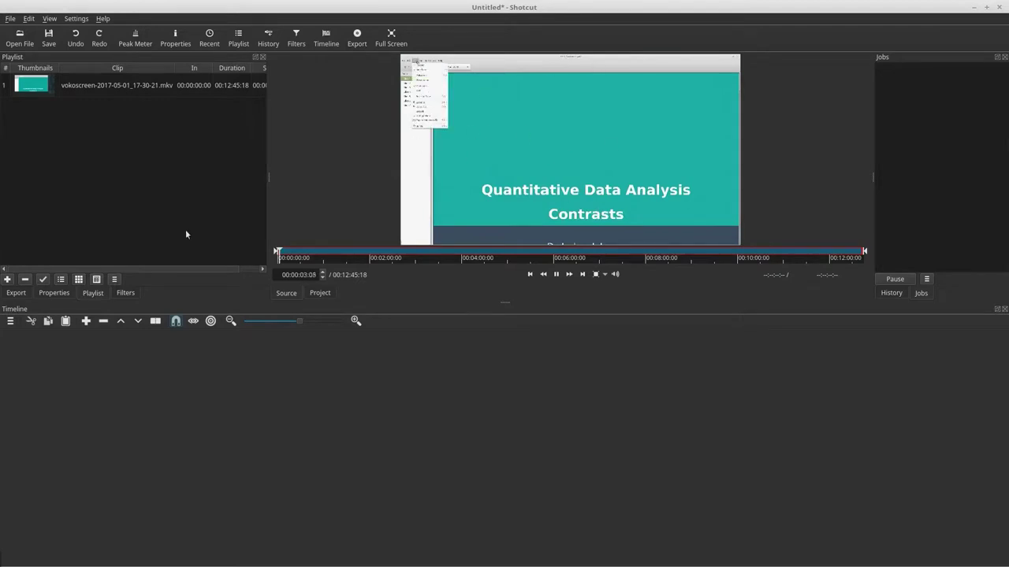
drag(0, 232, 152, 180)
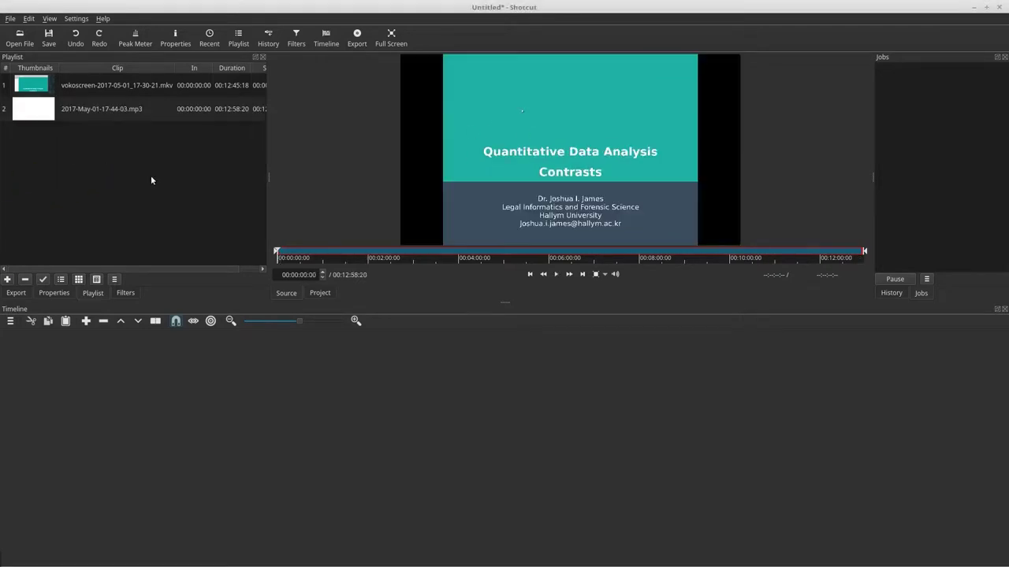
Preview the mp3, then place the .mkv screen recording on the V1 video track.
click(555, 274)
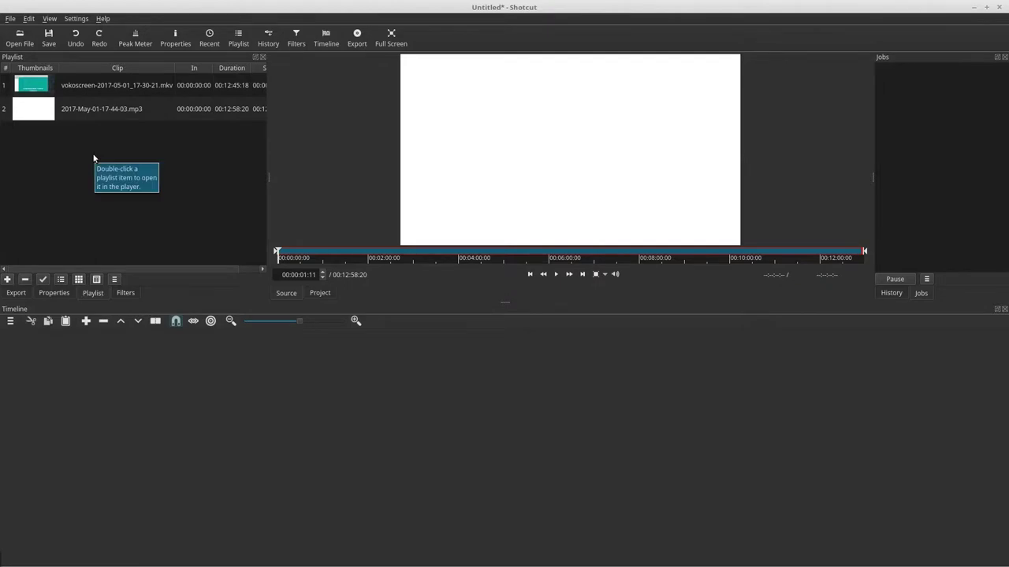
drag(36, 111, 40, 94)
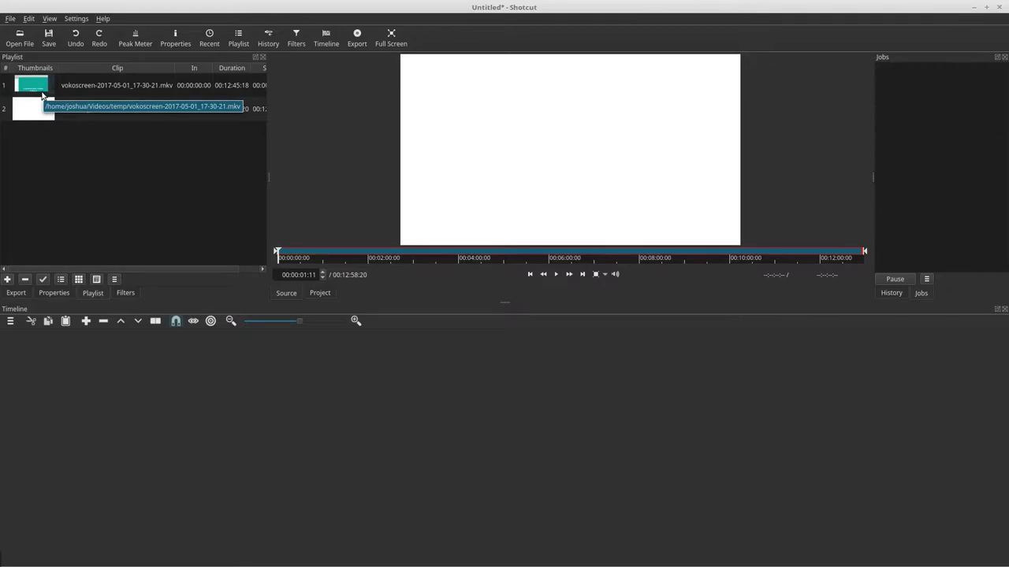
drag(36, 82, 135, 383)
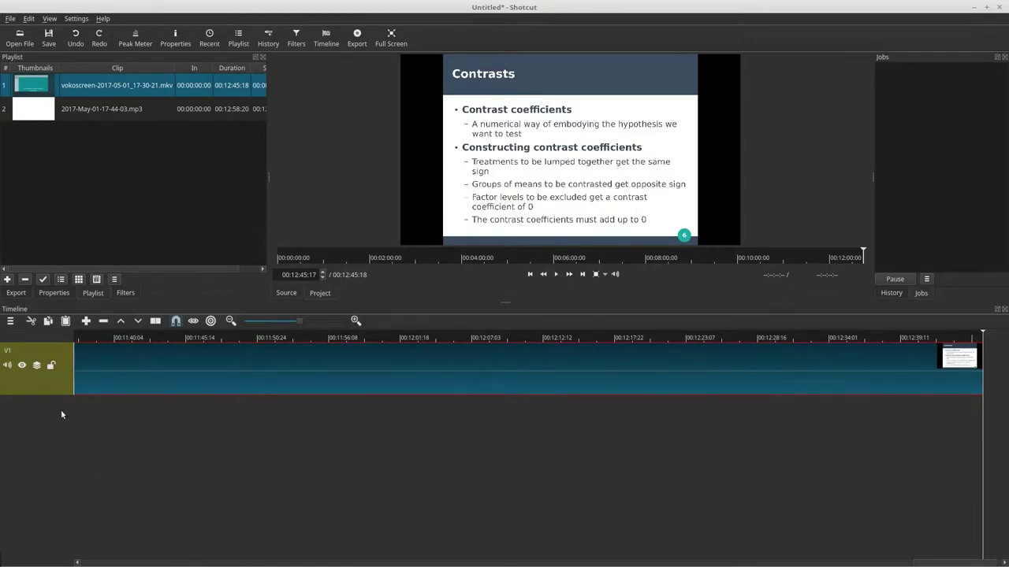
Add an A1 audio track below V1 and drop the 2017-May-01 .mp3 onto it.
right_click(64, 382)
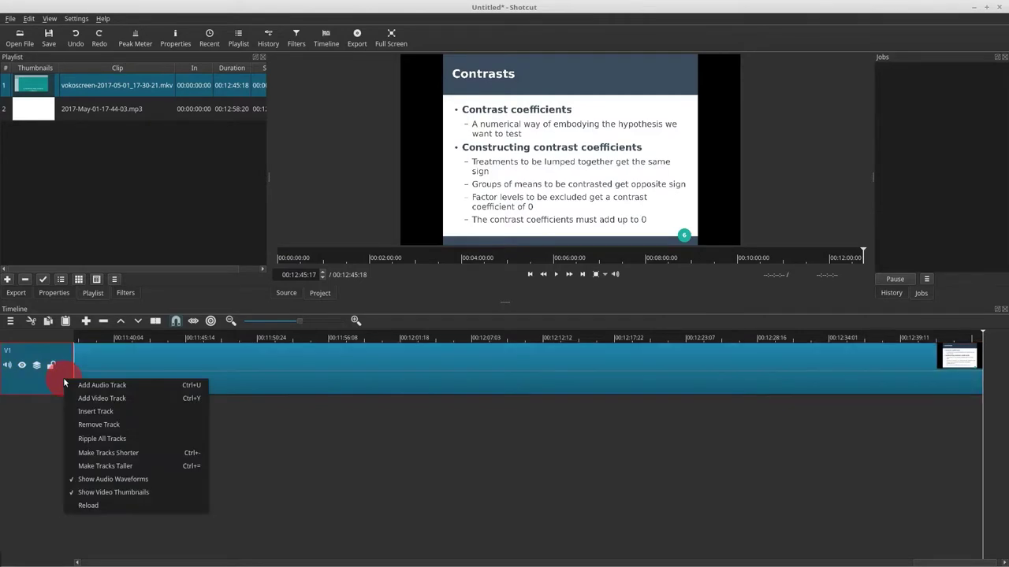
click(87, 386)
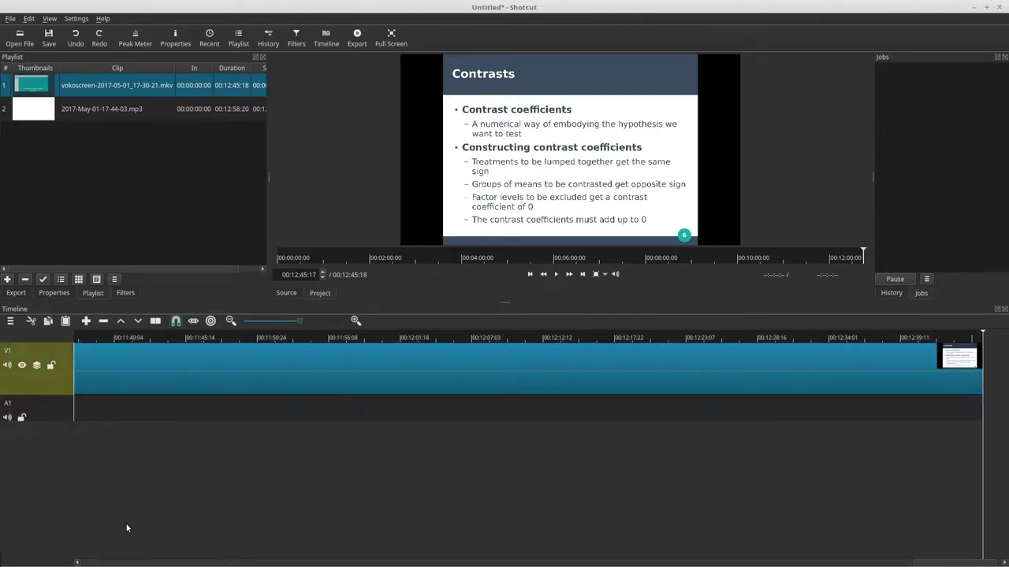
click(36, 115)
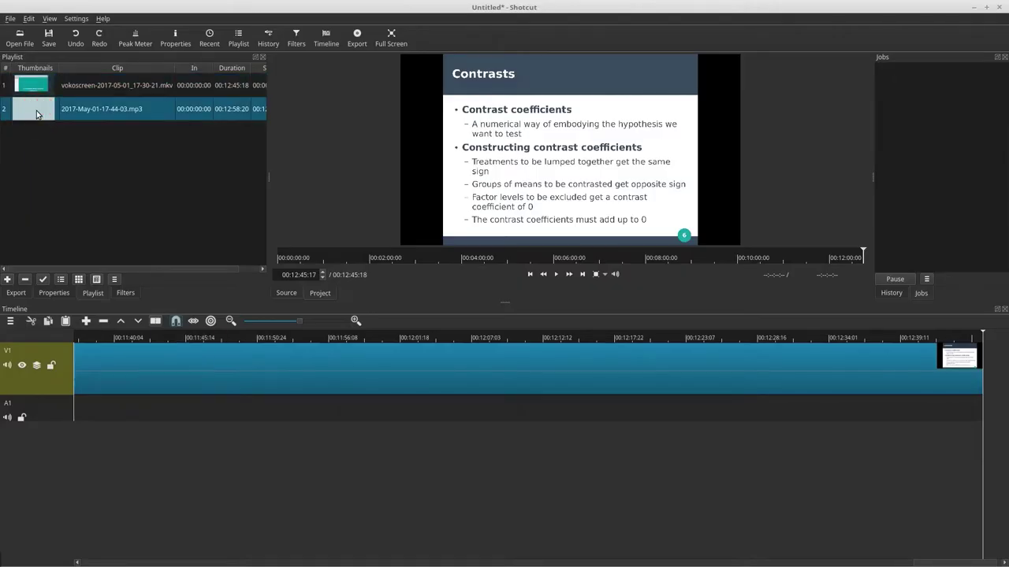
drag(37, 110, 175, 426)
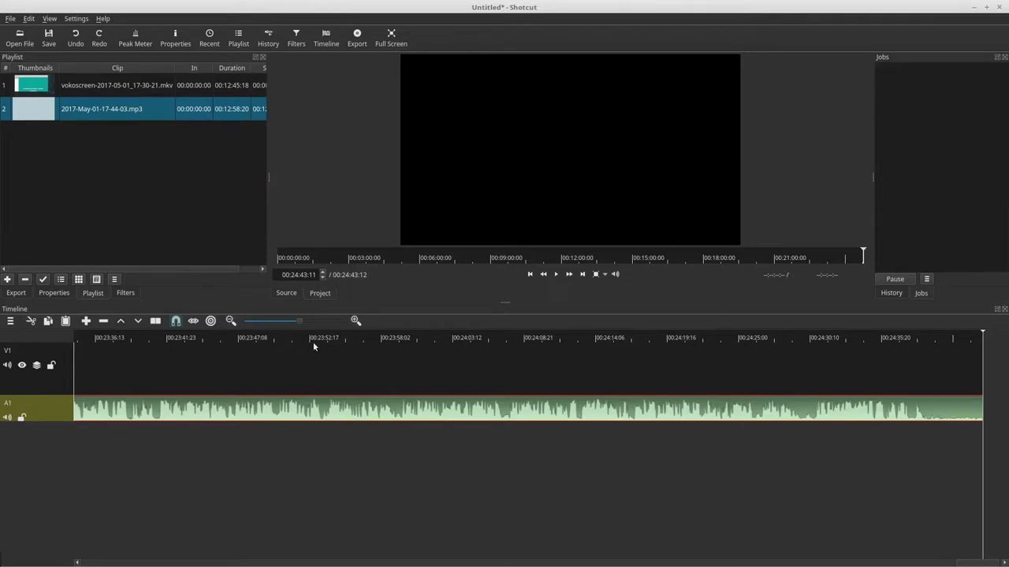
Zoom the timeline out, slide the A1 mp3 clip to 00:00:00:00, then zoom back in.
click(367, 320)
click(257, 321)
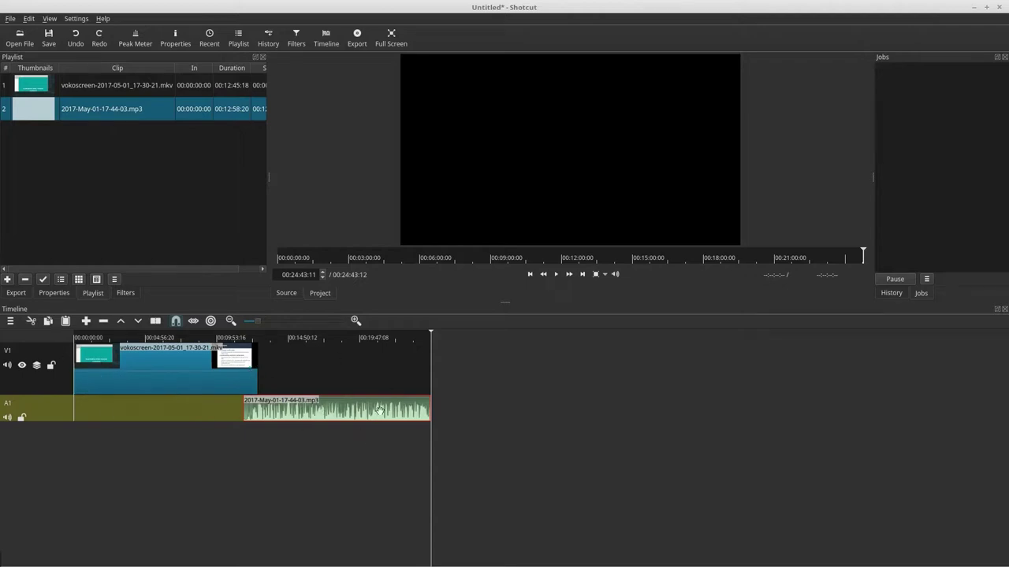
drag(379, 409, 193, 409)
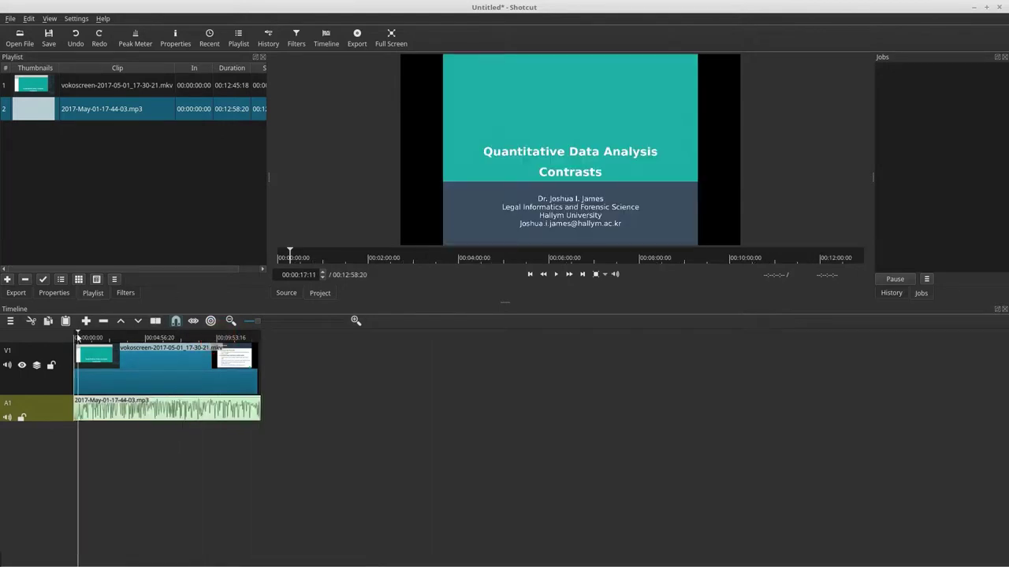
click(79, 334)
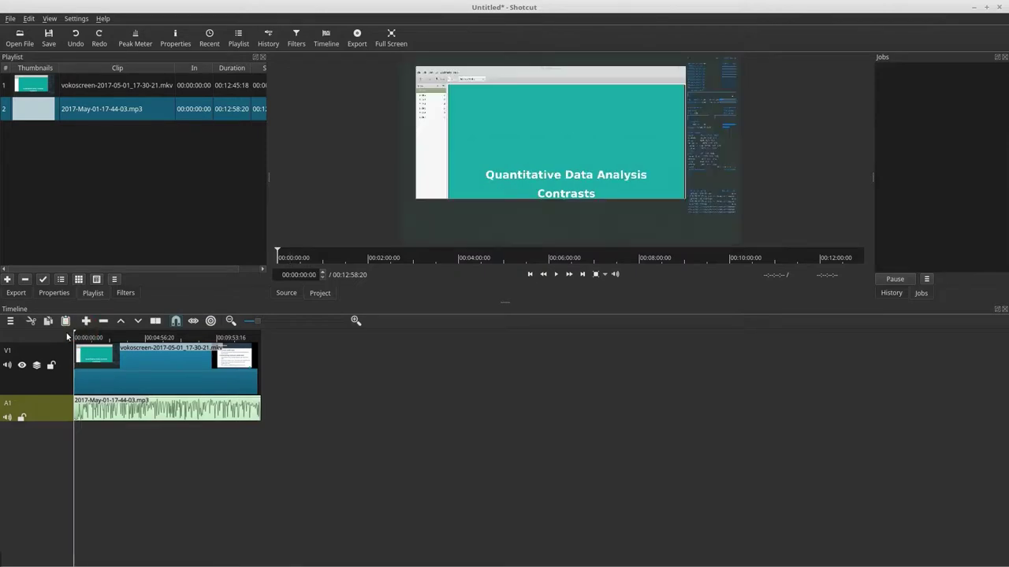
click(301, 321)
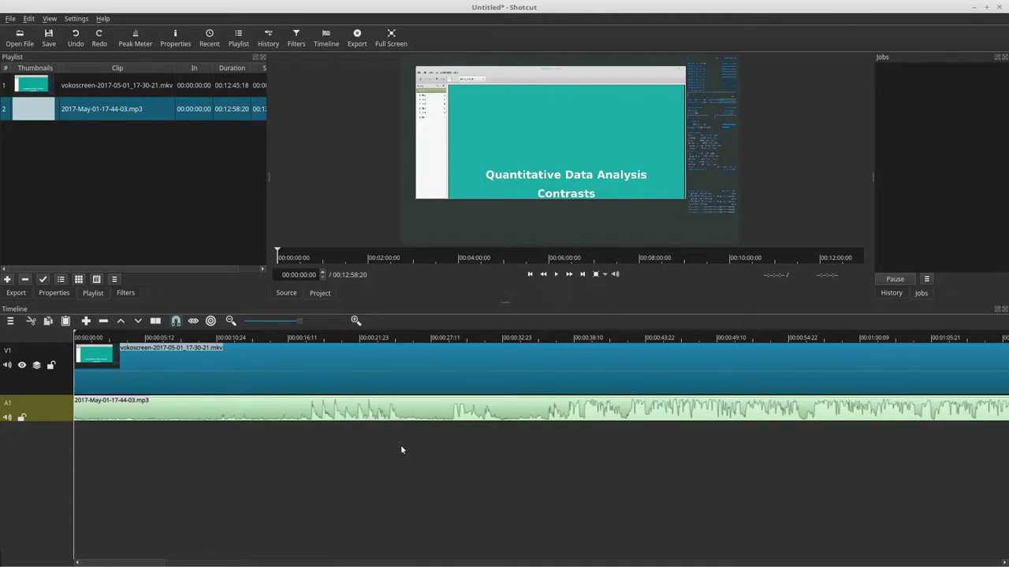
Shift the screen recording later on V1 and play from about 00:00:10:21 to hear the audio.
drag(95, 381, 340, 391)
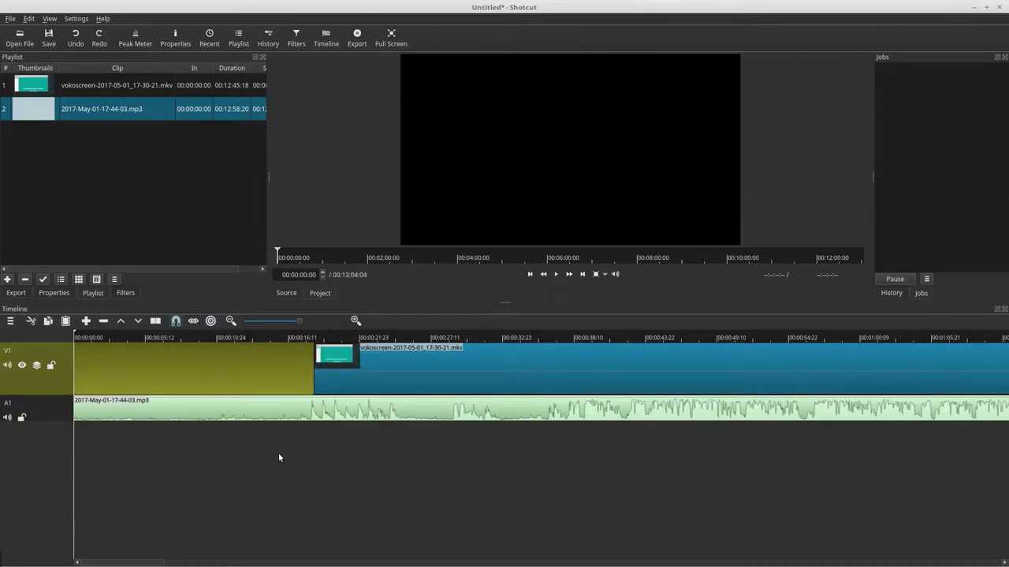
click(220, 339)
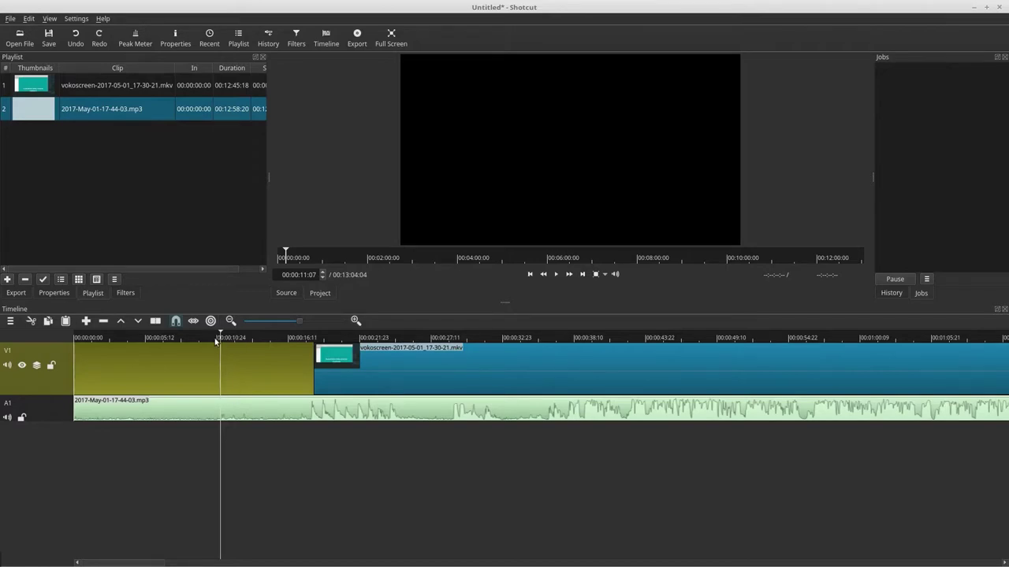
click(214, 342)
key(space)
Line the screen recording's start up with the playhead at about 00:00:10:24.
click(221, 337)
click(222, 338)
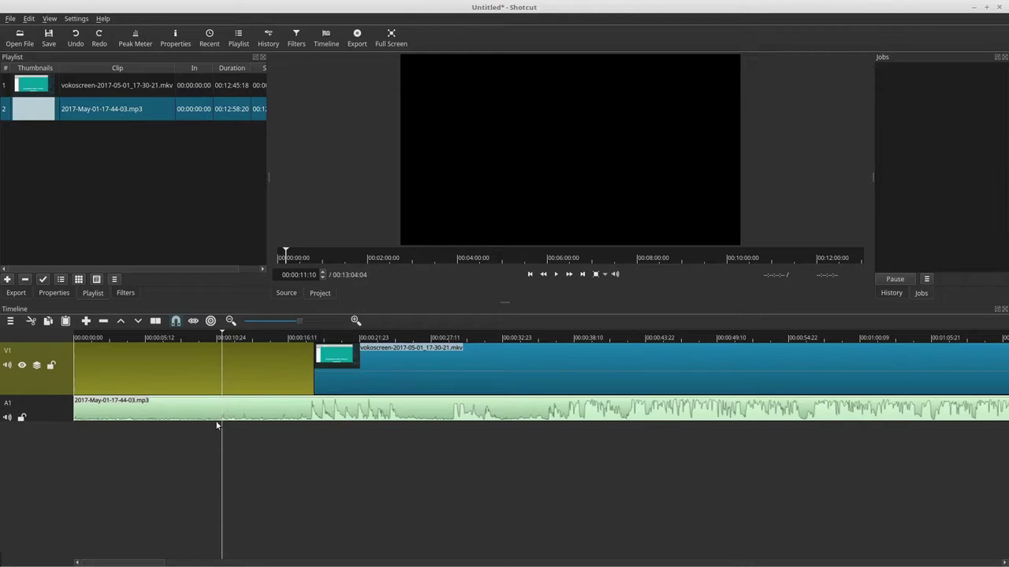
drag(329, 383, 271, 383)
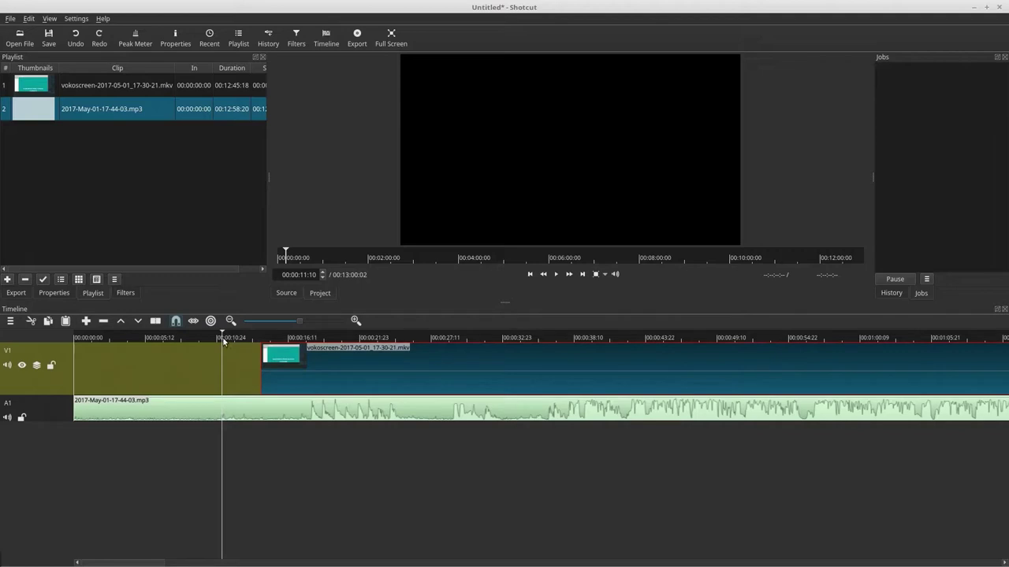
drag(319, 383, 276, 383)
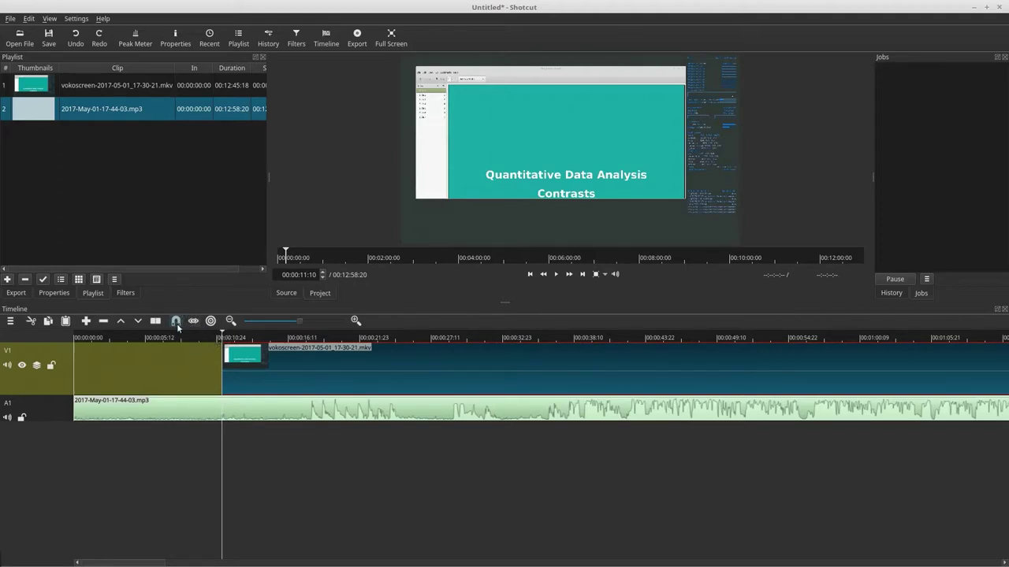
Play through the opening from just before the video starts to about 16 seconds.
click(214, 339)
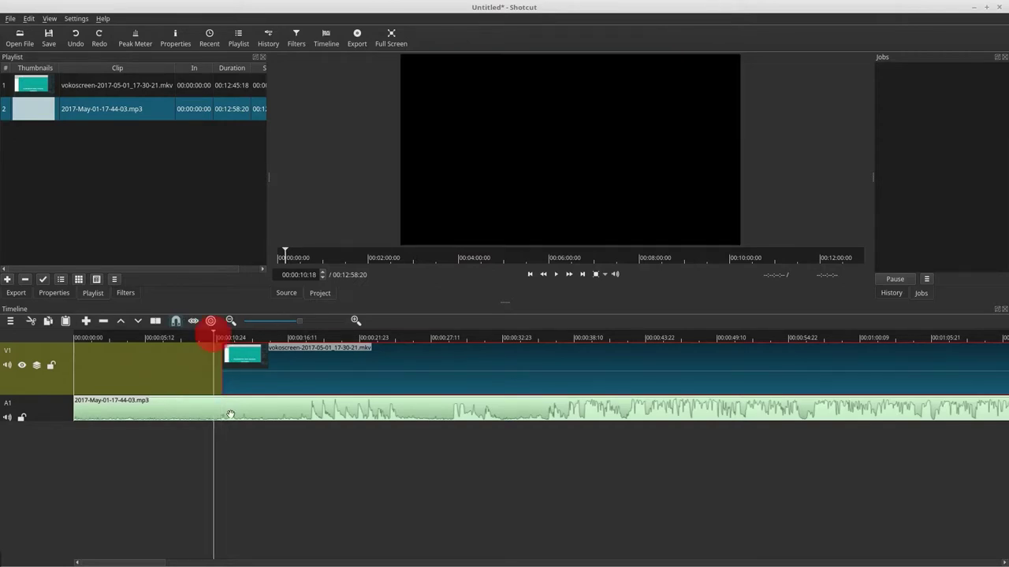
click(213, 339)
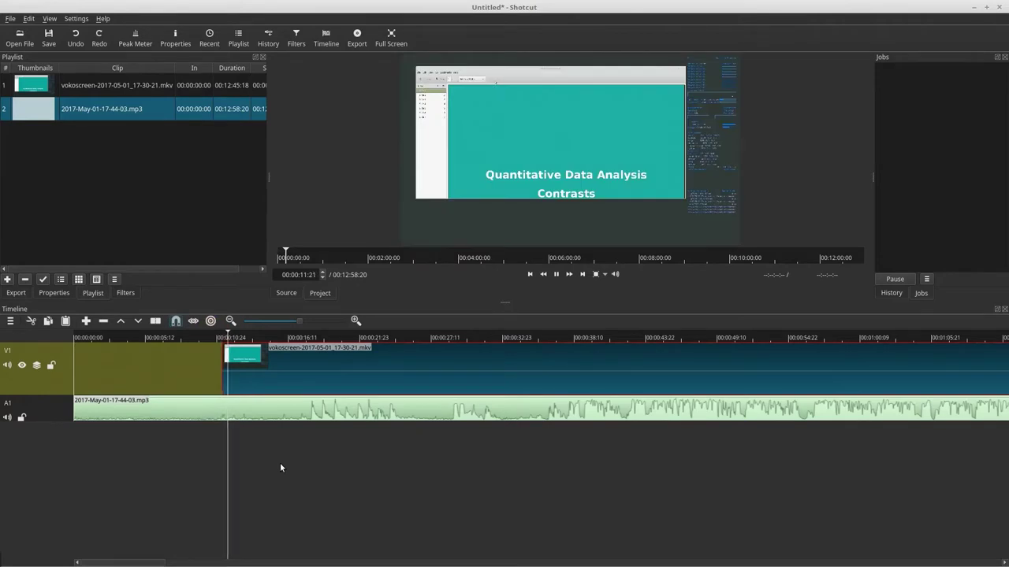
key(space)
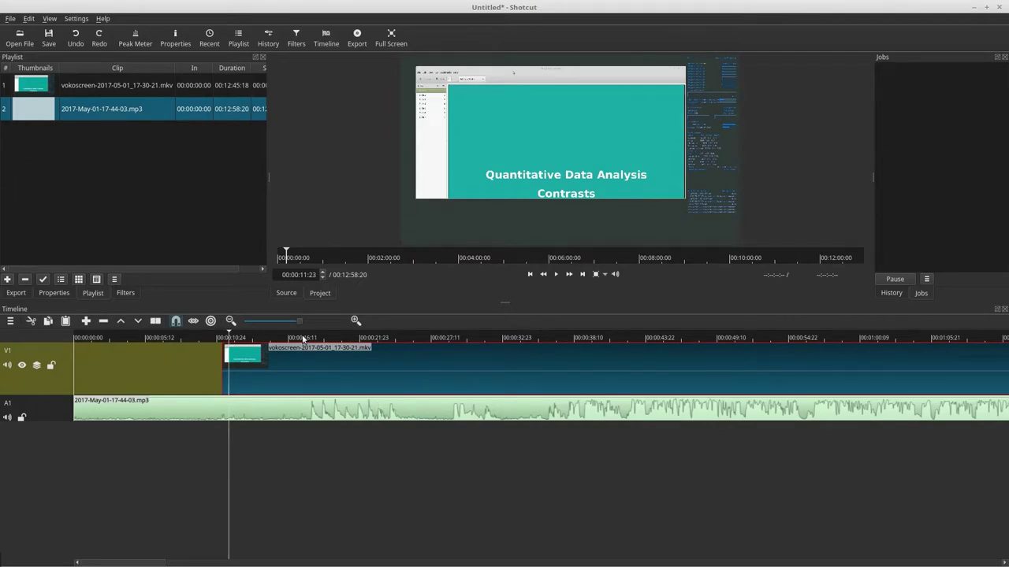
click(302, 338)
key(space)
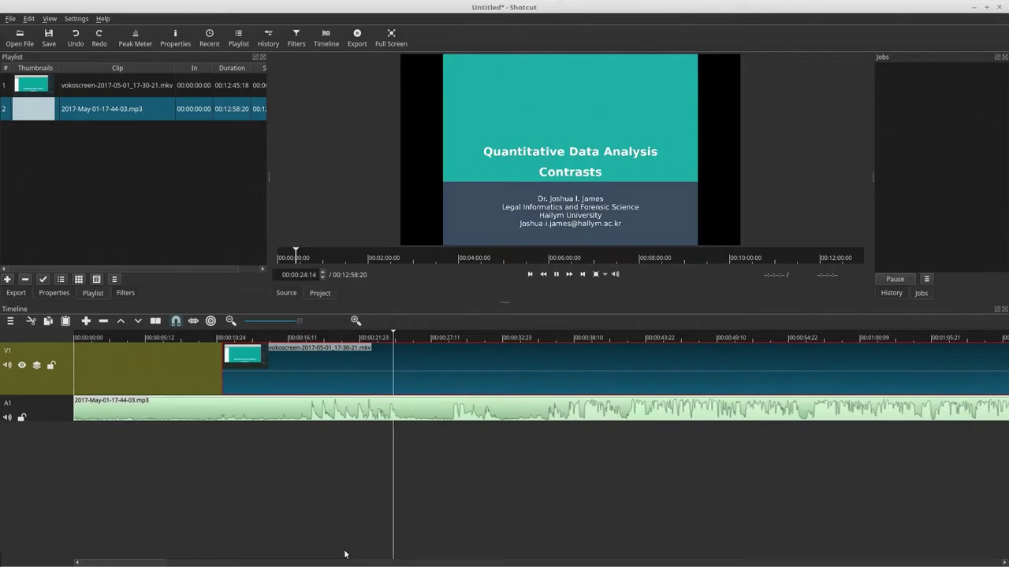
key(space)
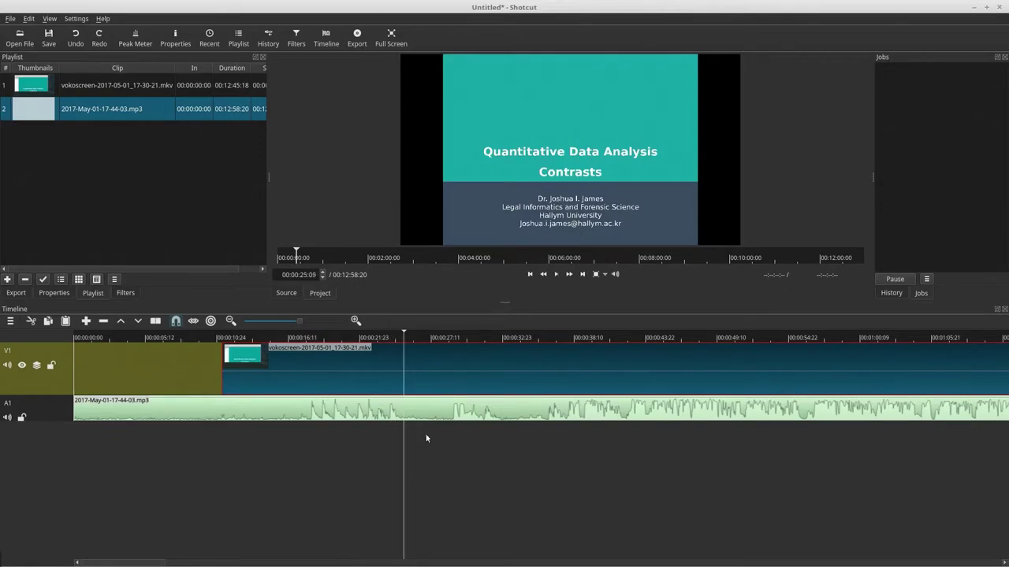
Skip ahead past 30 seconds and settle the playhead at about 00:00:37:19.
key(space)
click(450, 339)
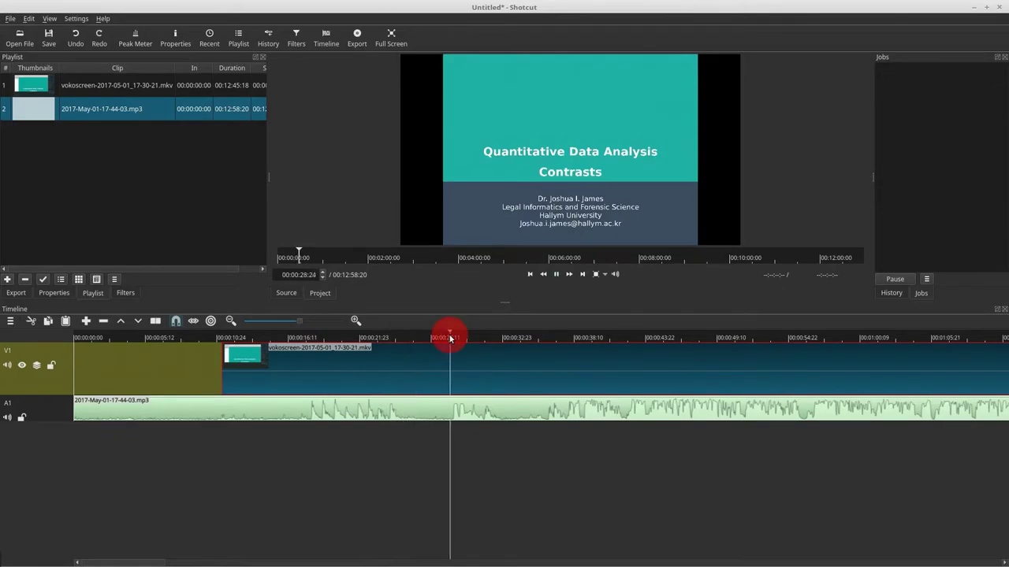
key(space)
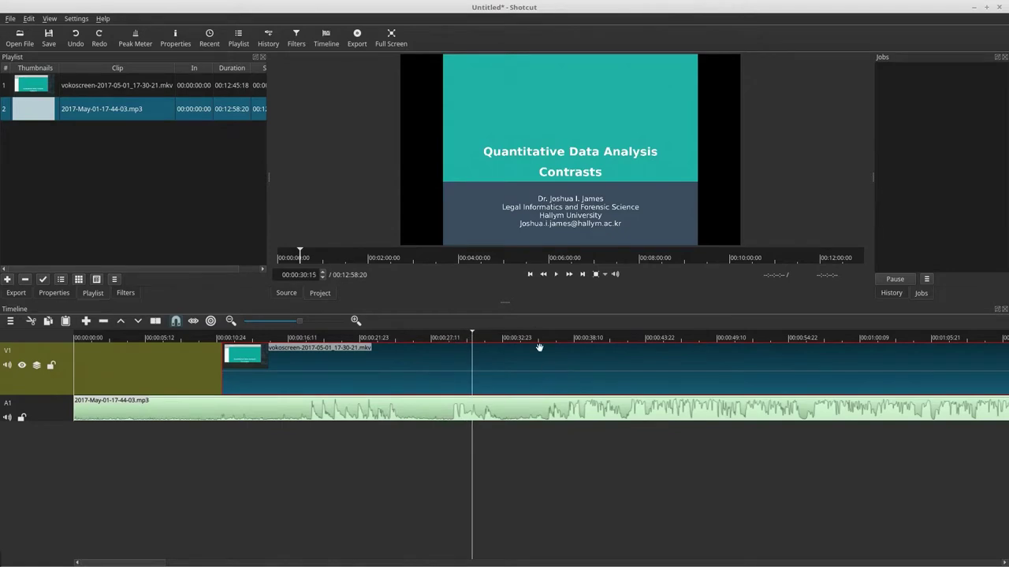
click(536, 337)
key(space)
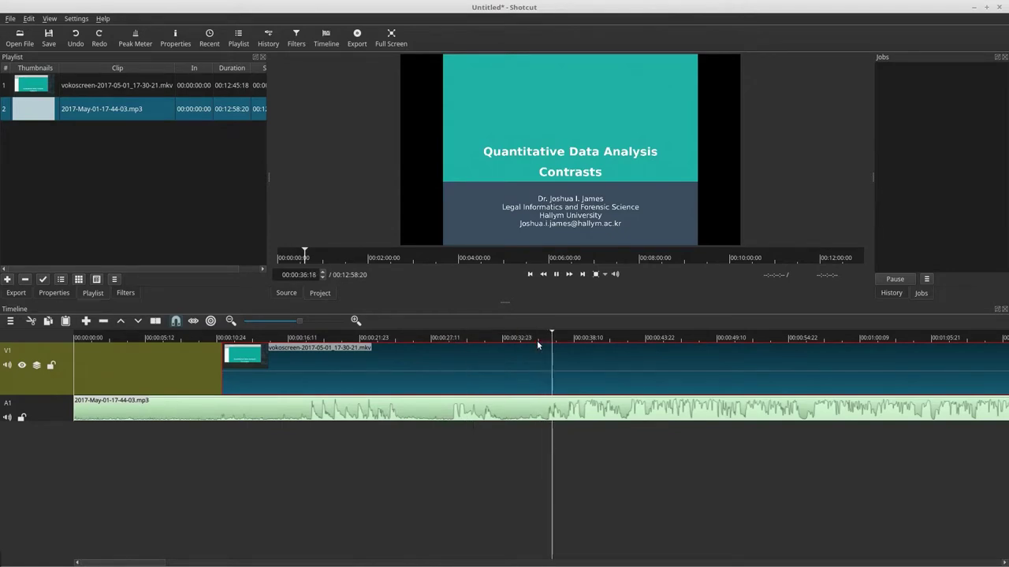
key(space)
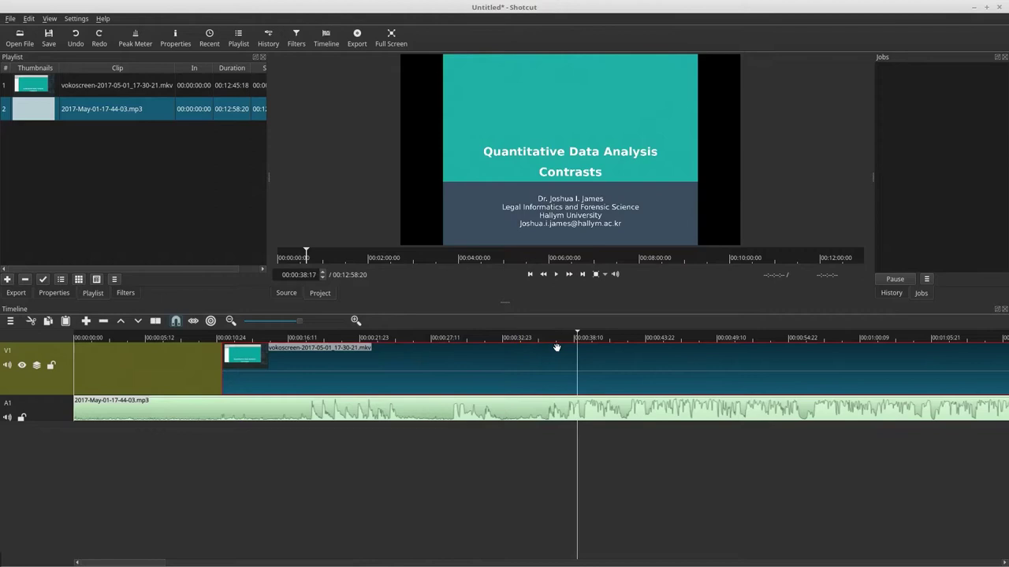
mouse_move(566, 341)
mouse_down()
mouse_move(556, 338)
mouse_move(565, 344)
mouse_up()
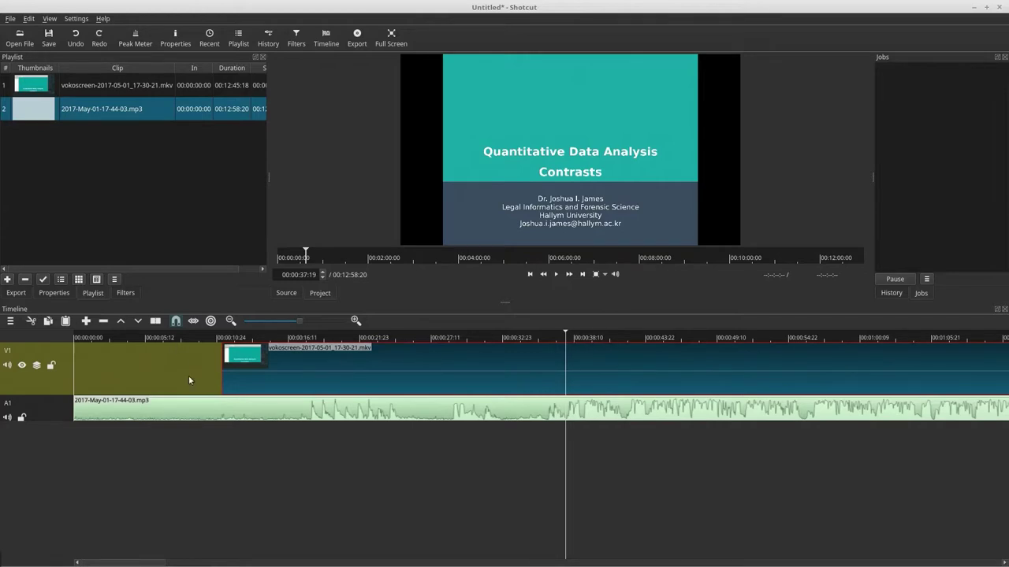
right_click(562, 386)
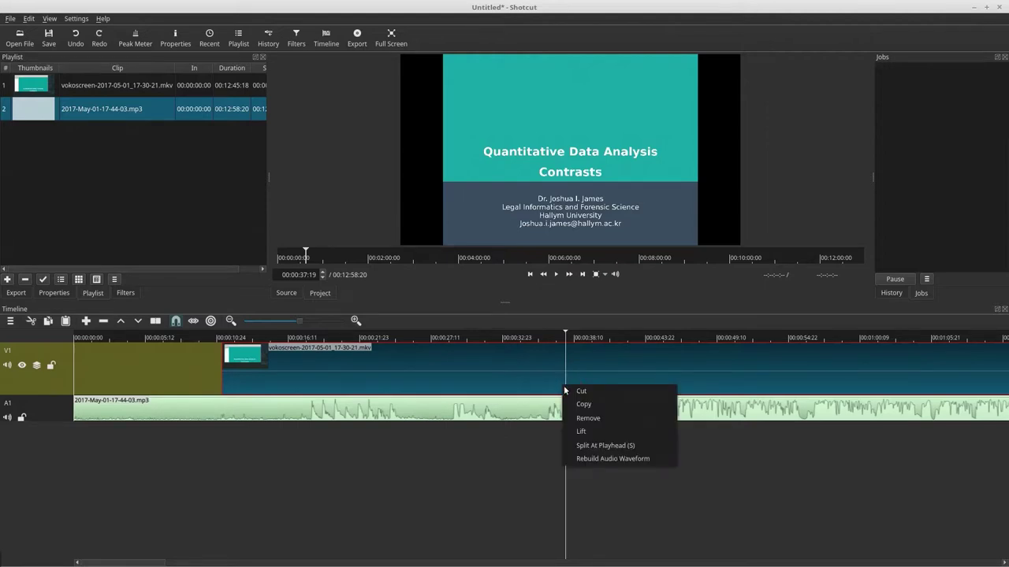
Split the V1 and A1 clips at the playhead and remove the audio before the cut.
click(606, 446)
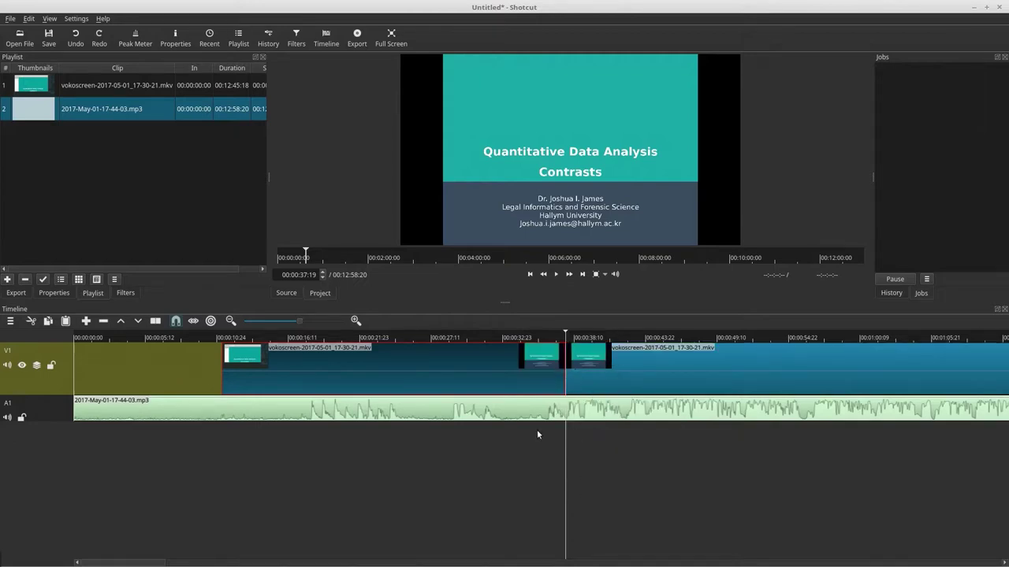
click(576, 411)
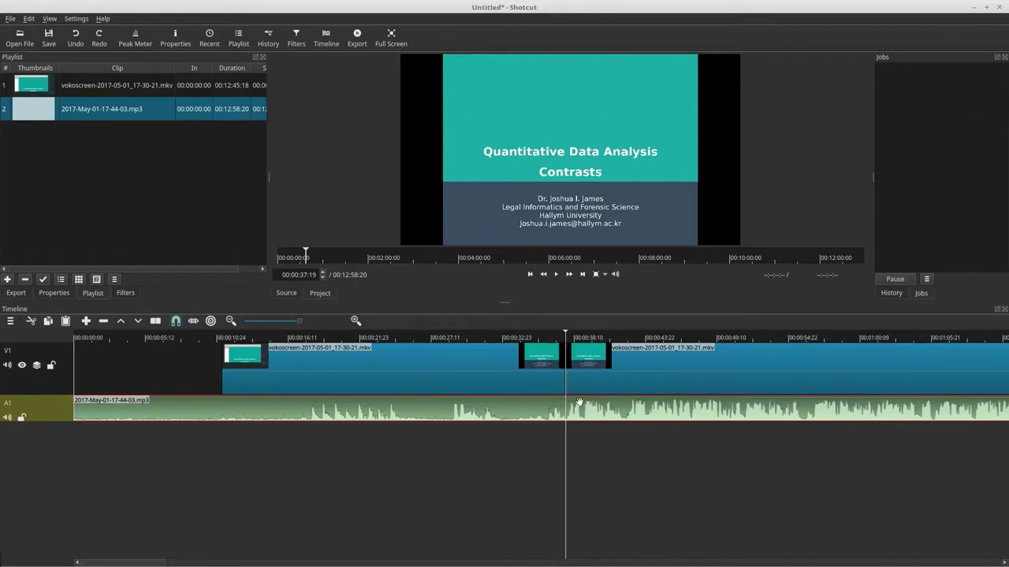
key(s)
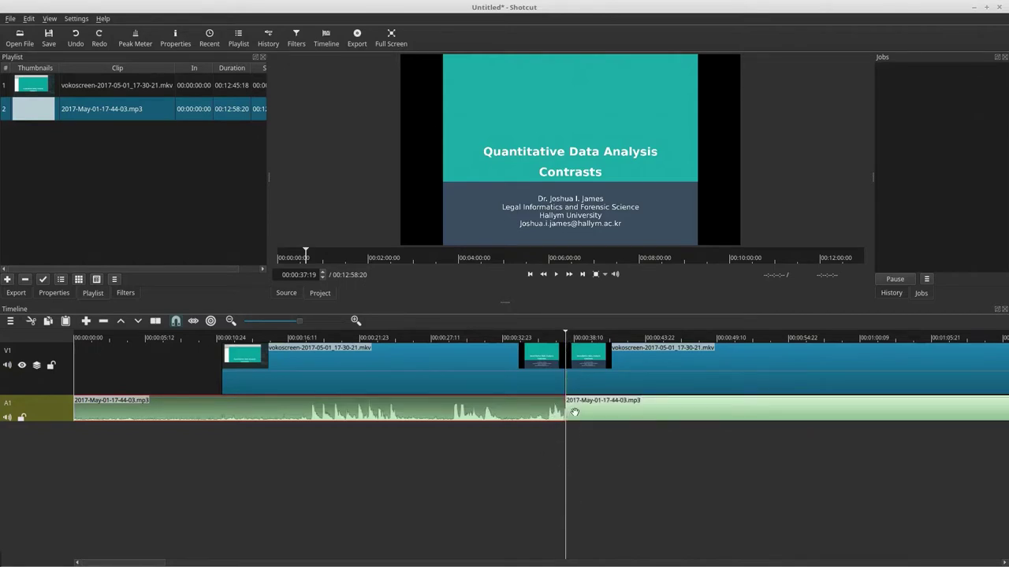
right_click(518, 410)
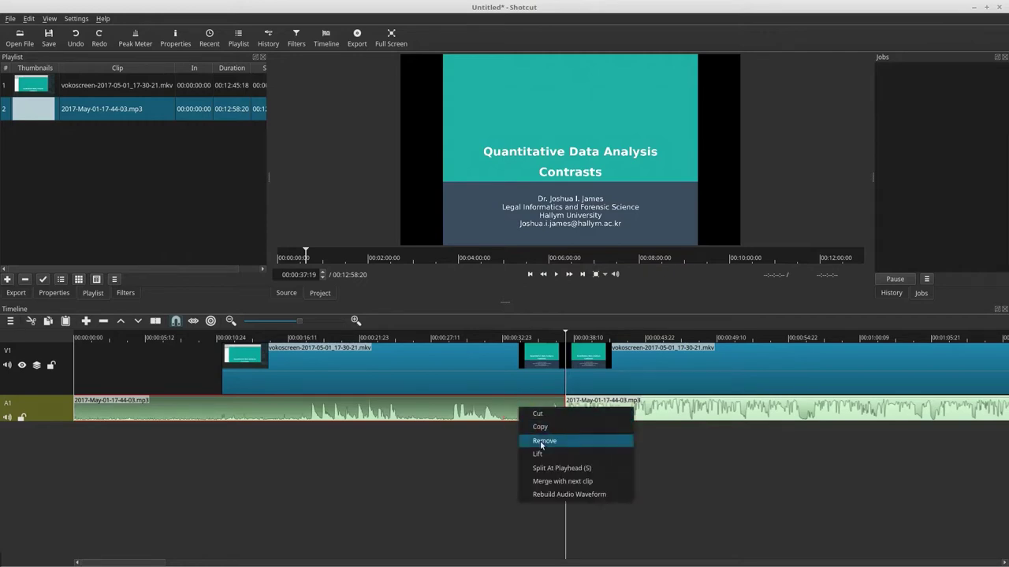
click(534, 442)
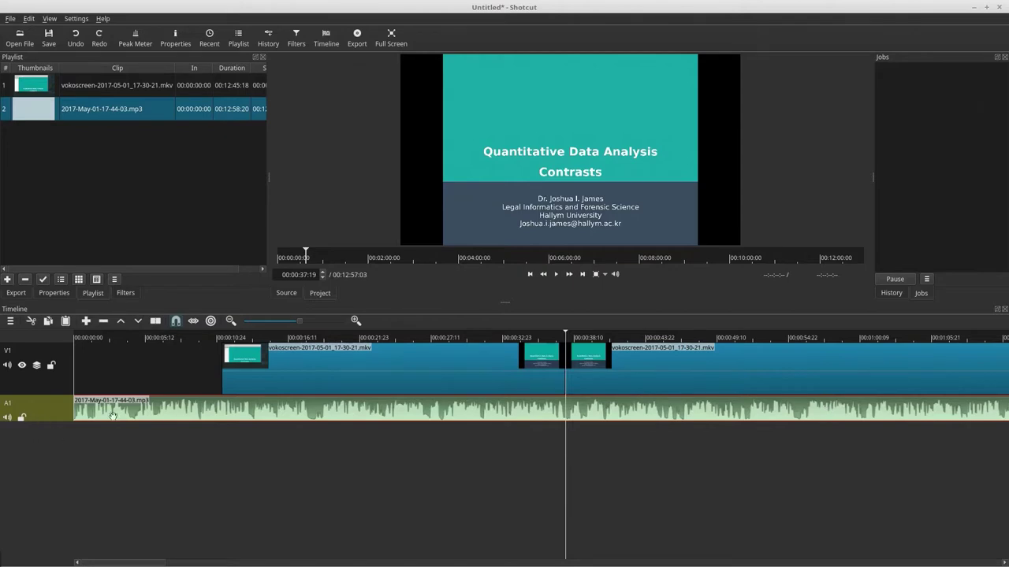
Remove the leading video piece and move the remaining video to 00:00:00:00.
right_click(482, 364)
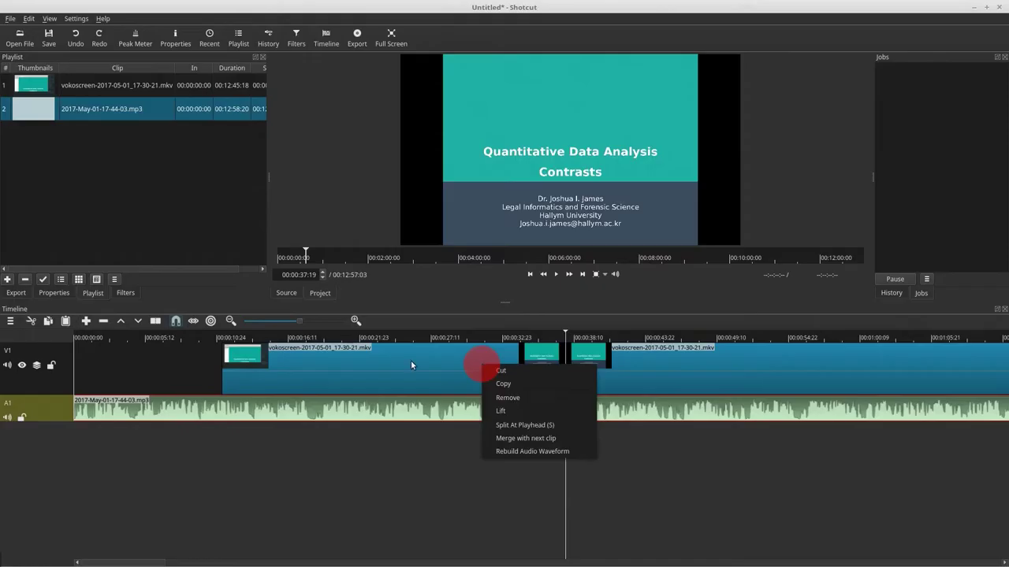
click(412, 360)
click(434, 365)
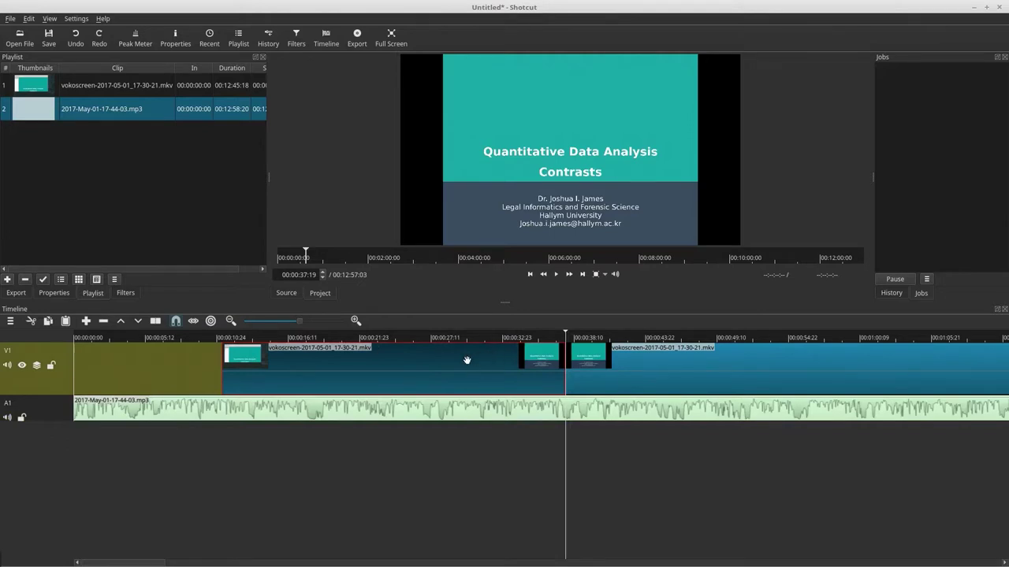
right_click(467, 360)
click(487, 393)
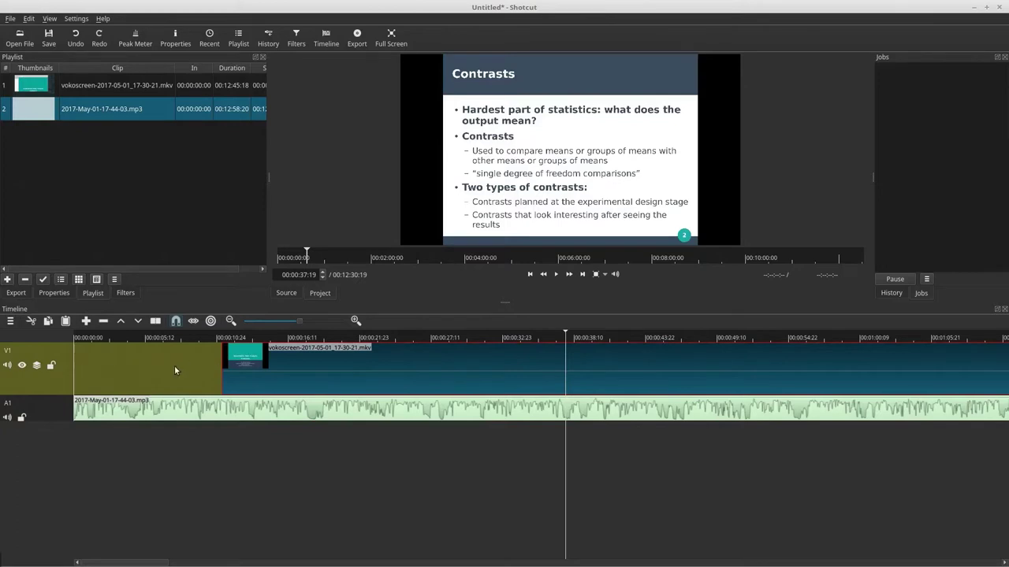
drag(405, 377, 201, 369)
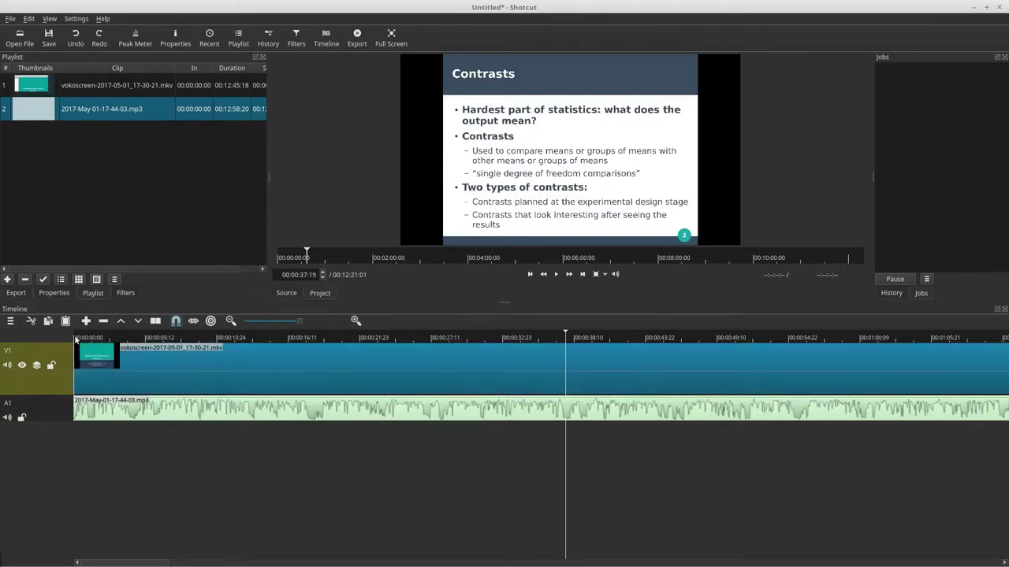
click(76, 338)
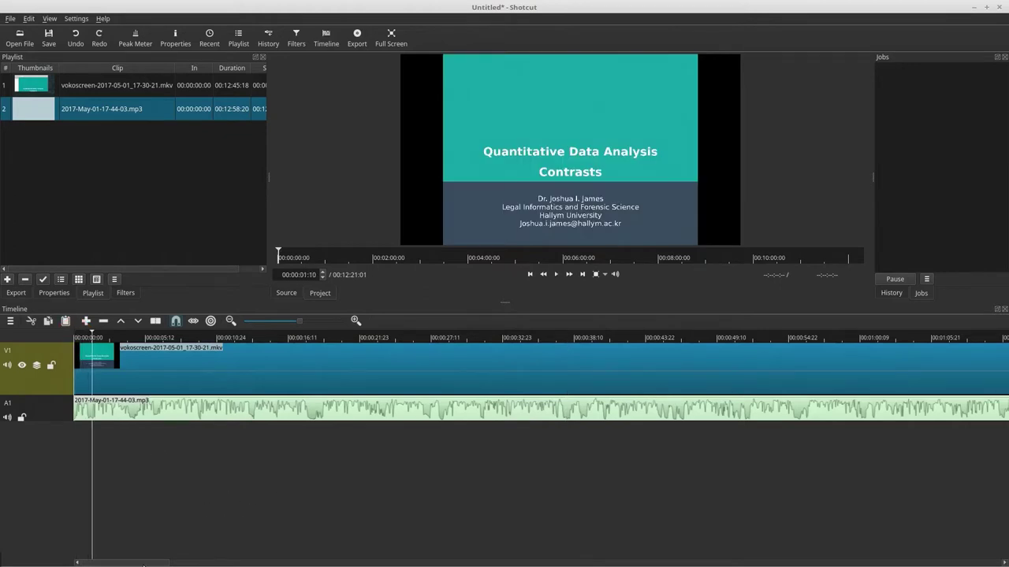
Scroll the timeline to its far right to show both clips ending near 00:12:21.
drag(144, 565, 986, 565)
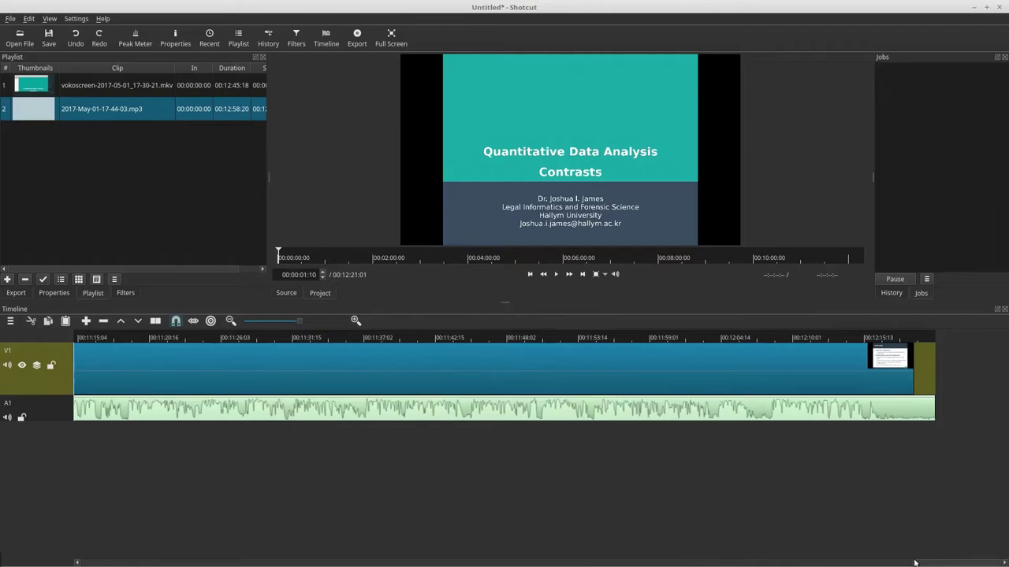
drag(935, 563, 819, 565)
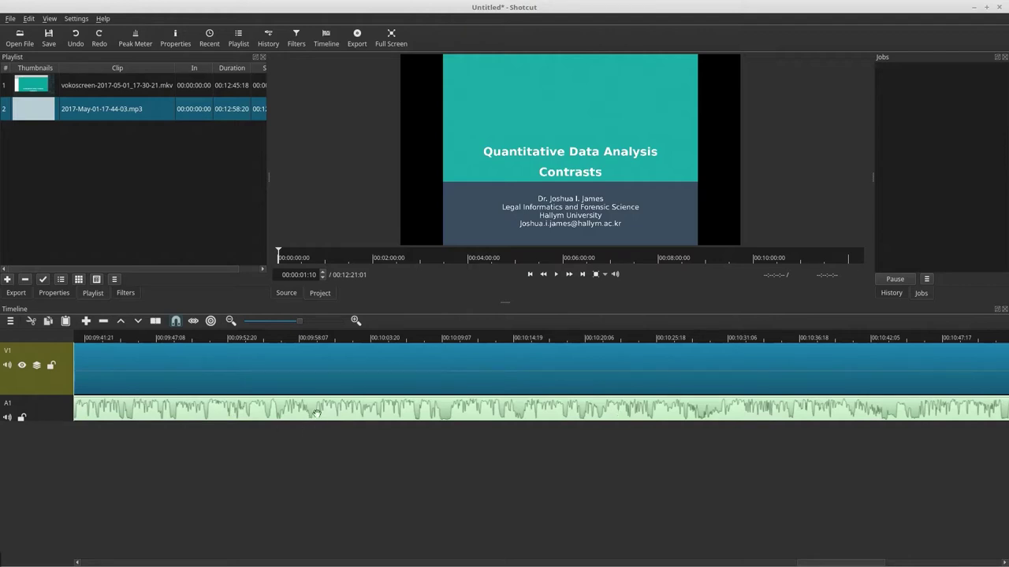
right_click(371, 412)
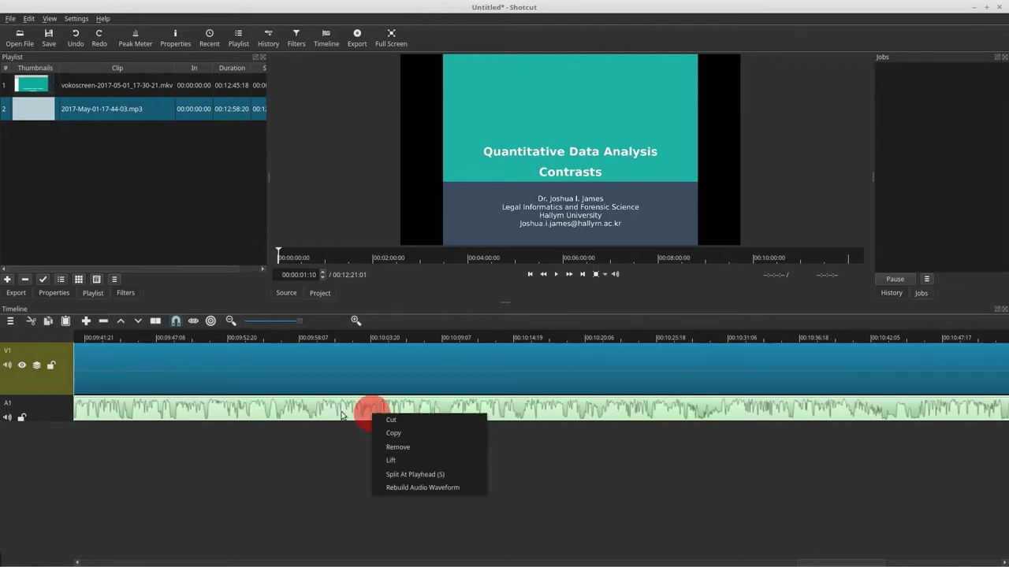
click(301, 464)
right_click(355, 415)
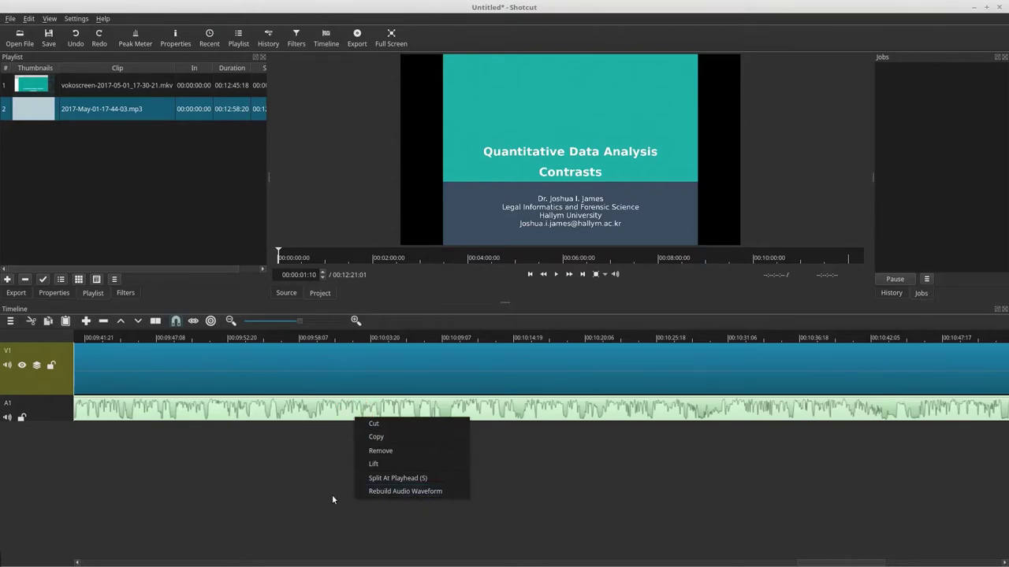
click(308, 487)
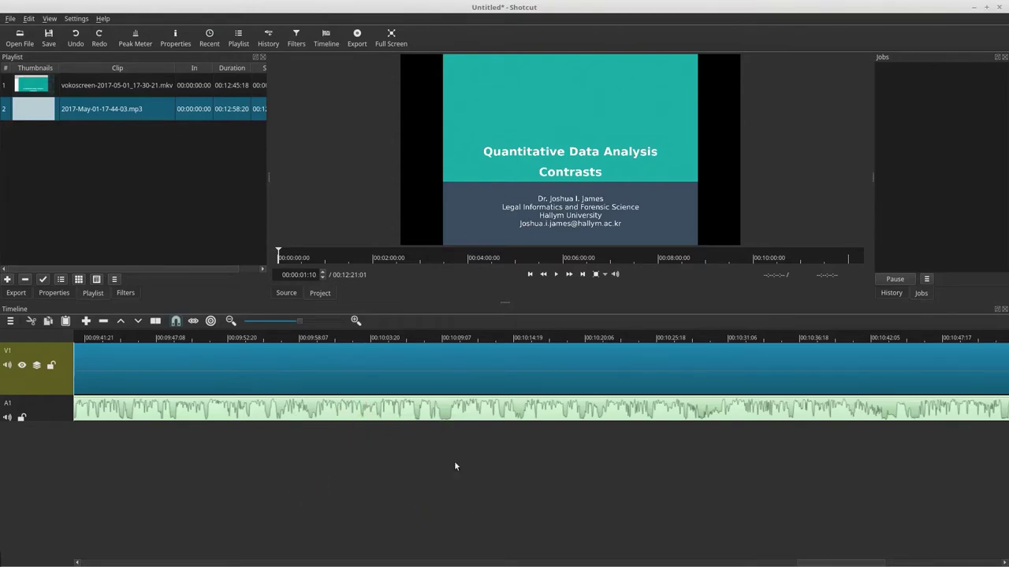
drag(835, 564, 972, 565)
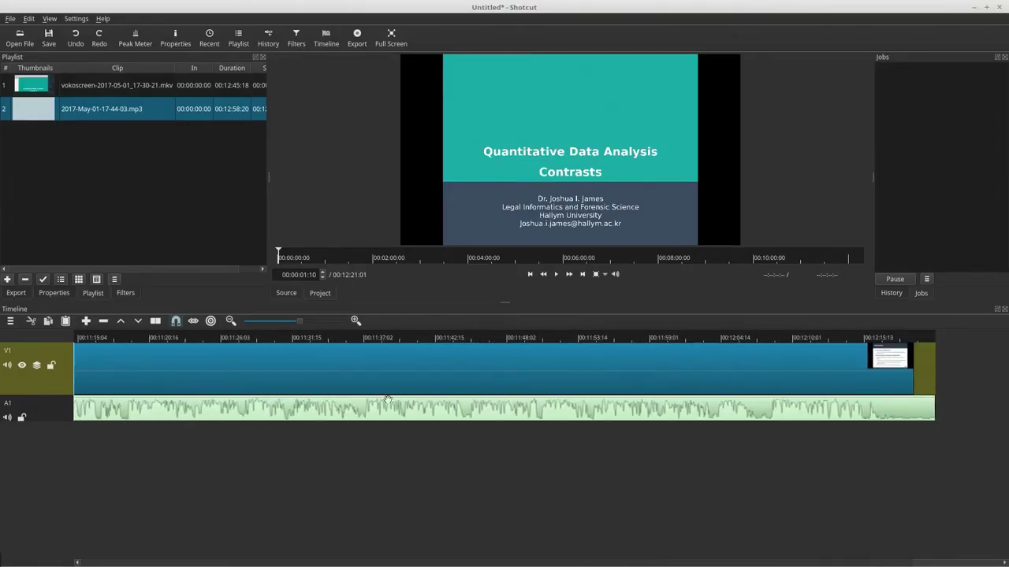
Park the playhead at the end point near 00:12:15 and split the V1 clip there.
click(858, 340)
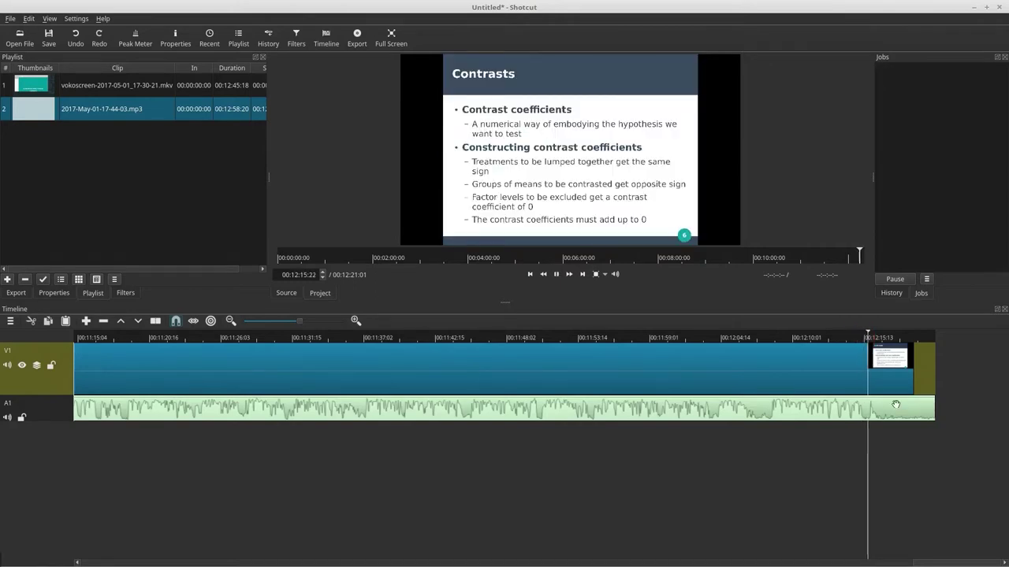
click(840, 345)
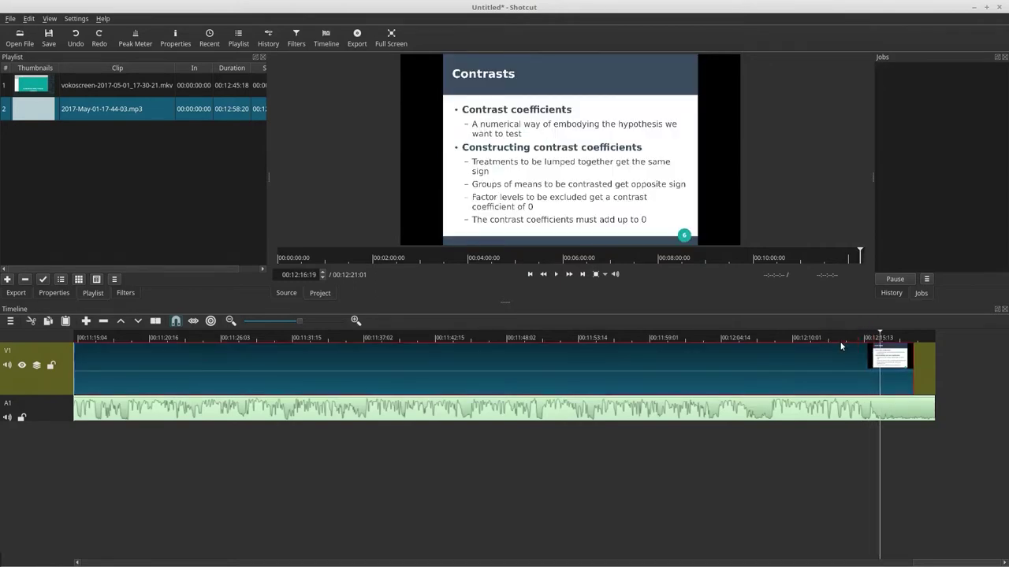
click(841, 334)
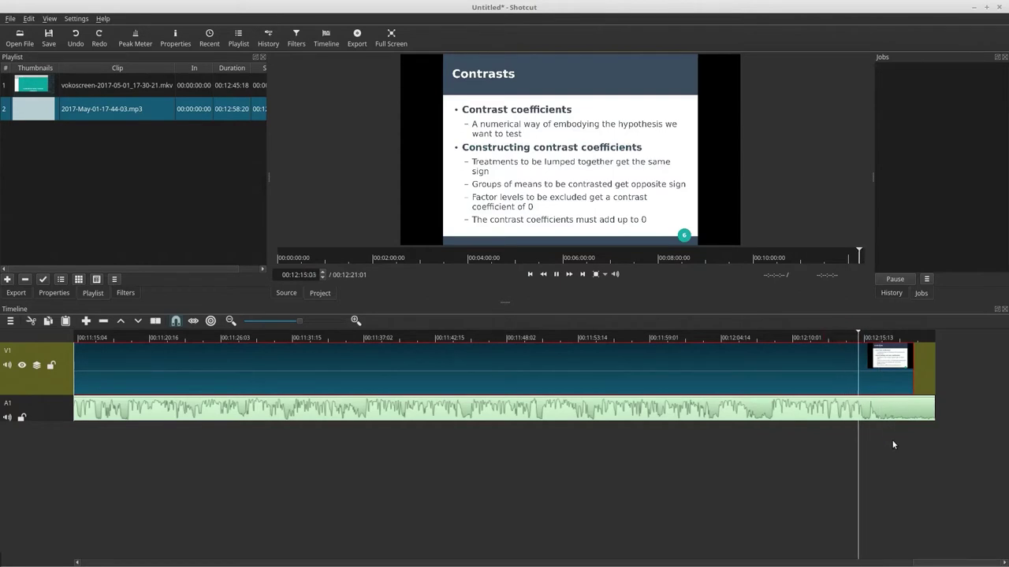
key(space)
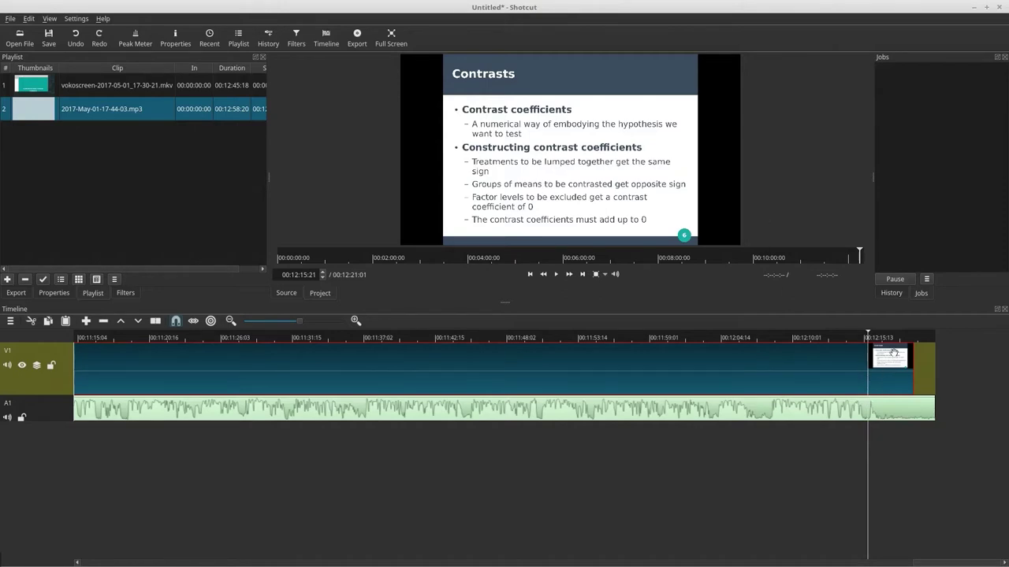
key(s)
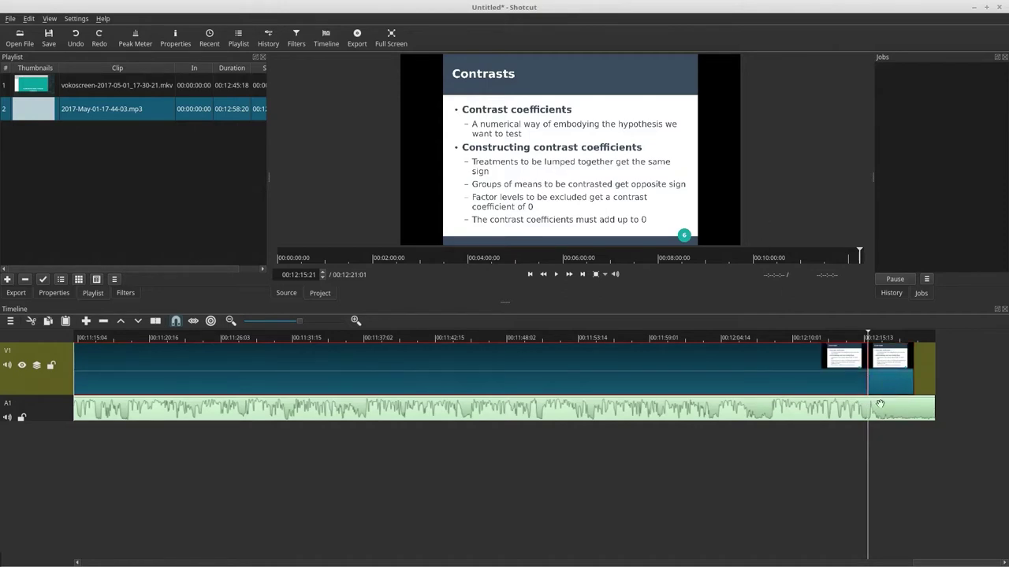
Split the A1 audio there too and remove both tail pieces, ending at 00:12:15:21.
click(879, 408)
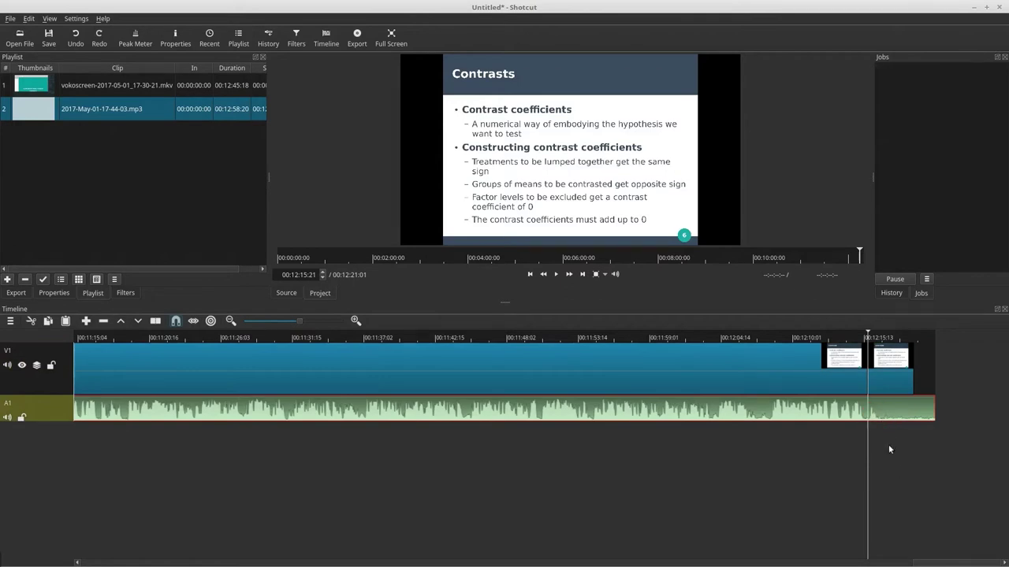
key(s)
right_click(880, 405)
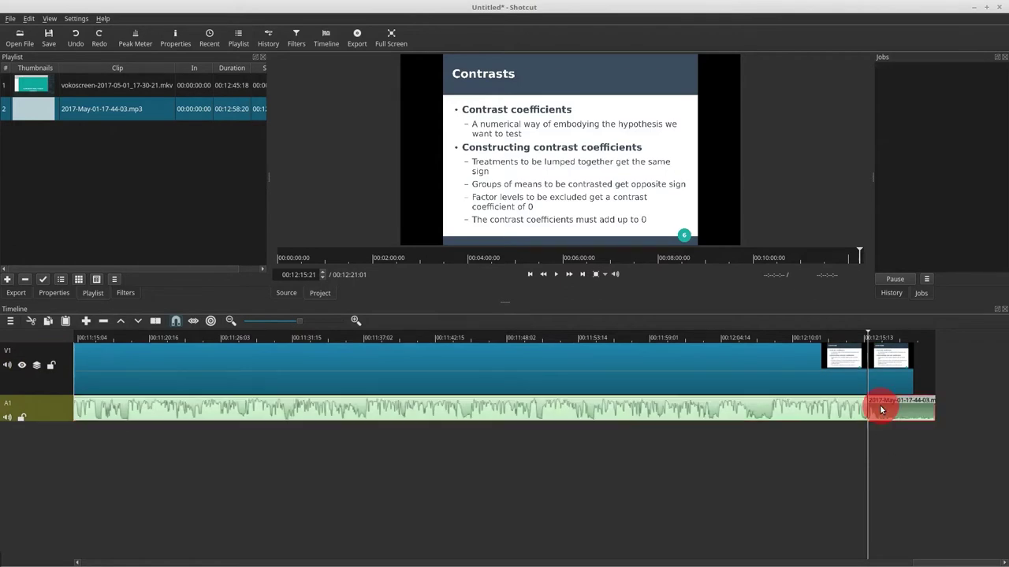
click(900, 434)
right_click(902, 385)
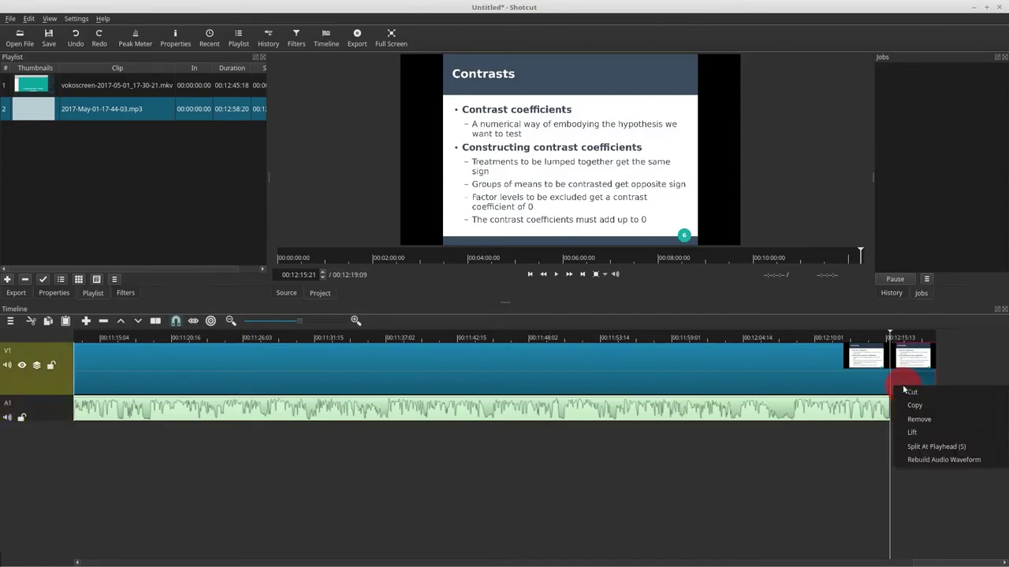
click(917, 418)
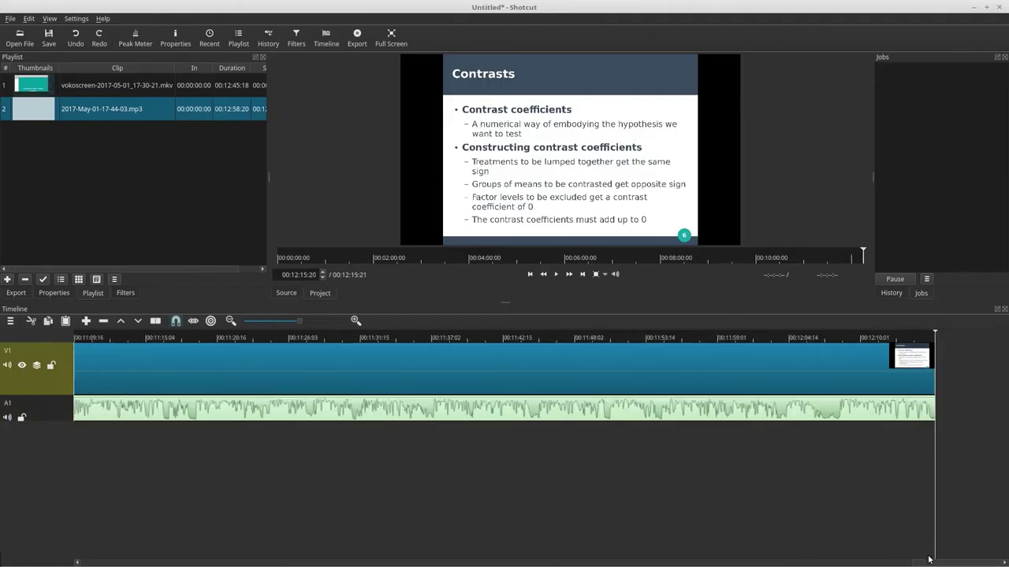
drag(936, 565, 10, 557)
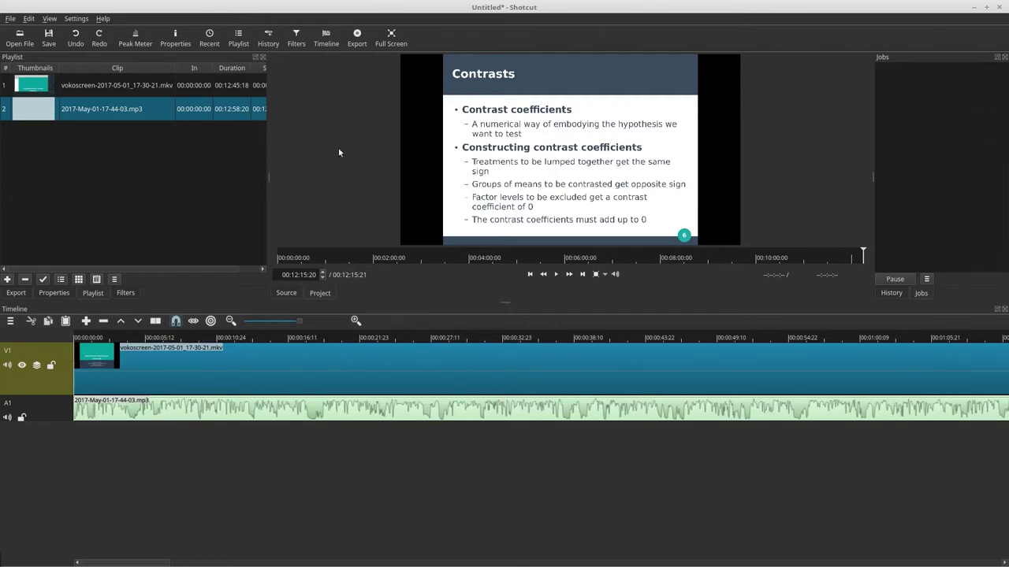
Choose Export File for the timeline and name it Stats.mp4 in the Videos/temp folder.
click(357, 43)
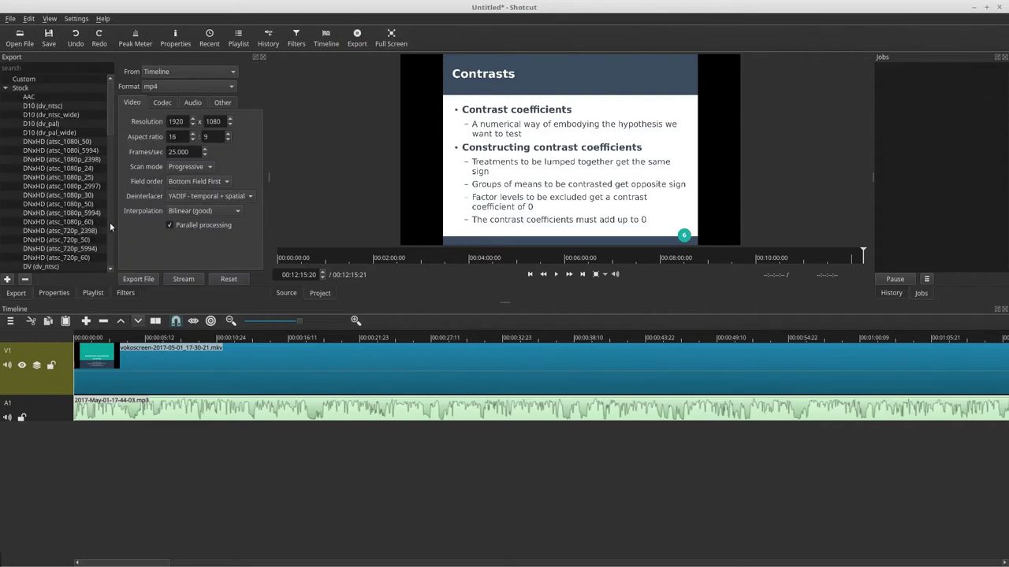
click(139, 279)
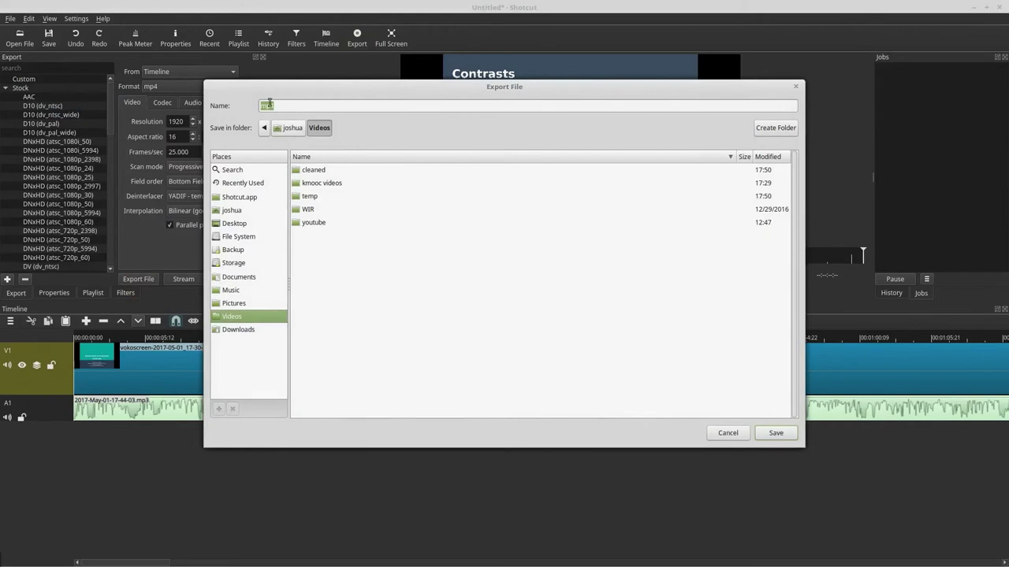
click(260, 106)
double_click(310, 196)
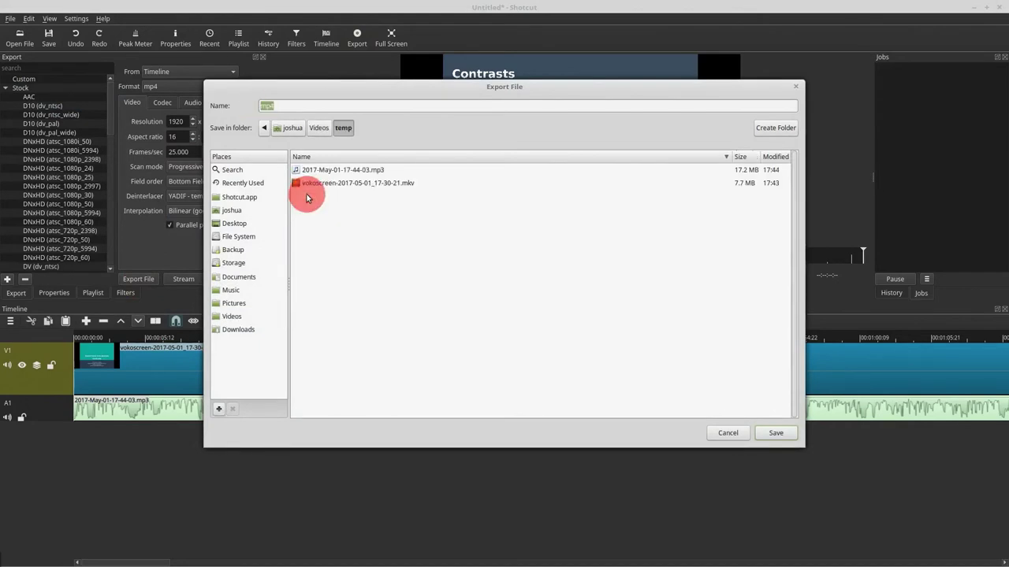
click(266, 105)
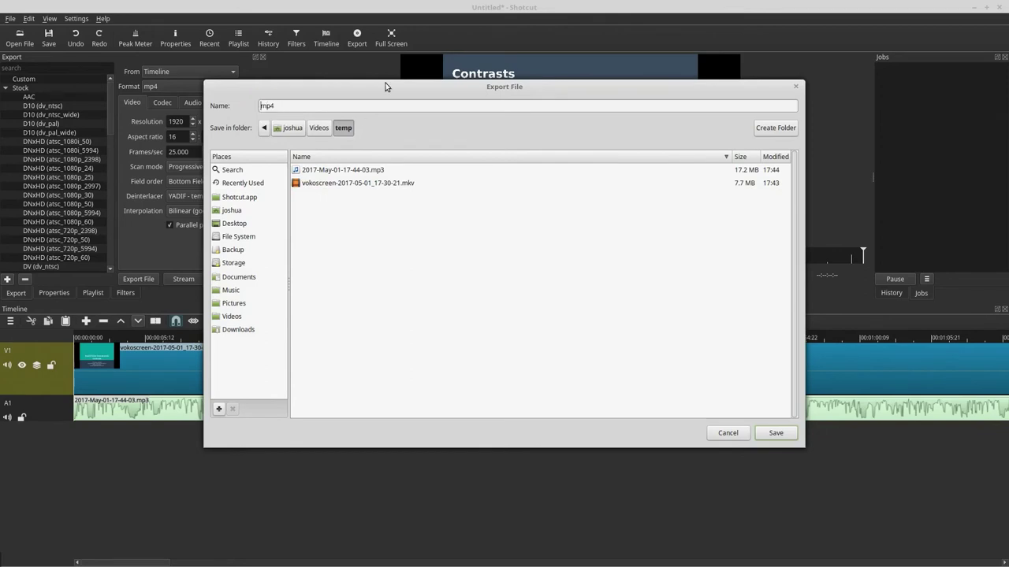
text(Stats.)
drag(614, 89, 467, 315)
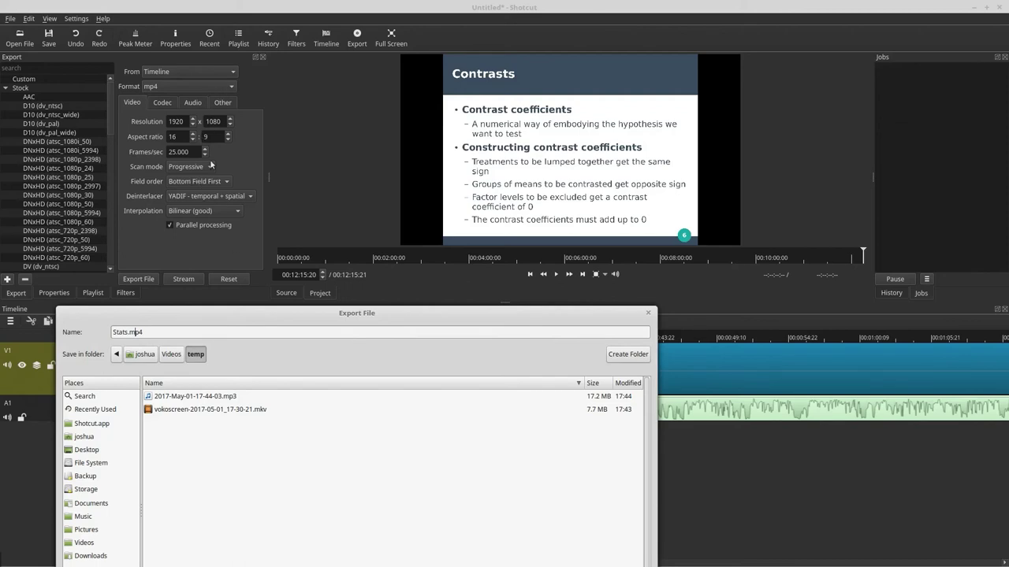
click(389, 314)
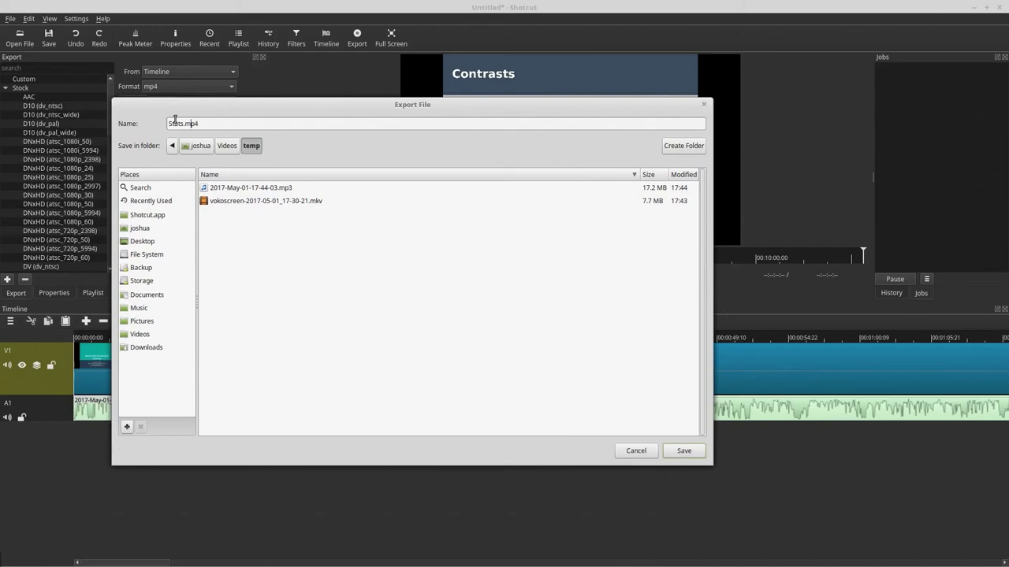
click(692, 451)
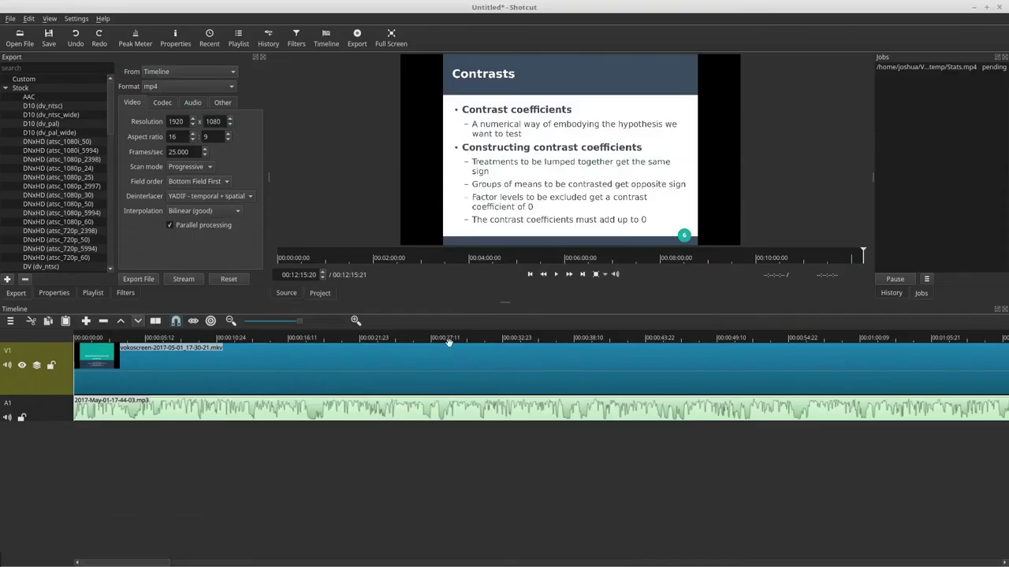